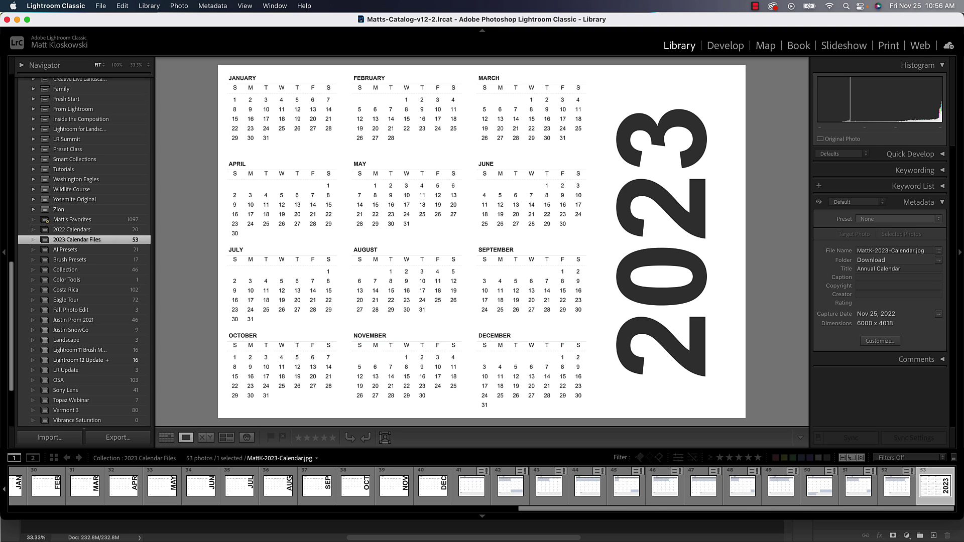
Browse the calendar pages in the grid and open the 2023 full-year calendar large.
click(394, 487)
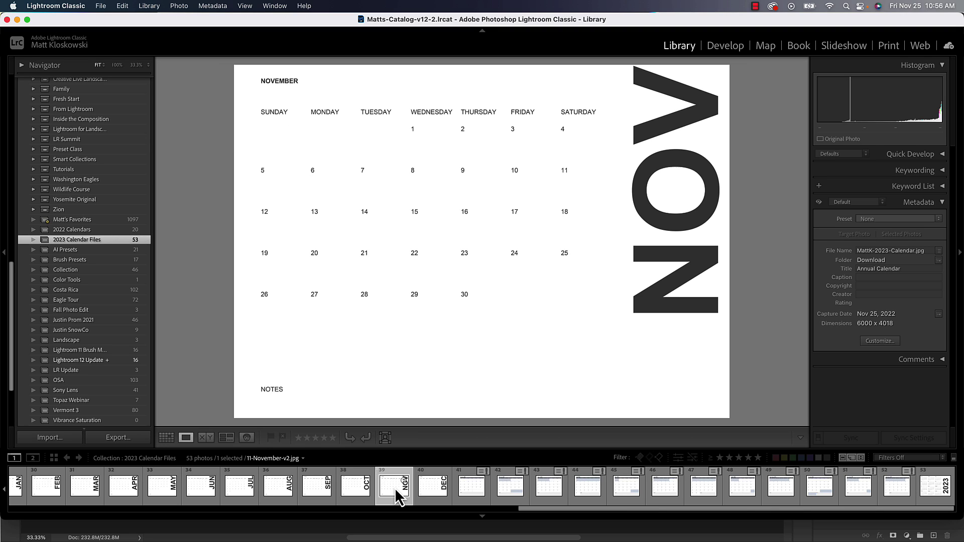
key(Left)
key(Right)
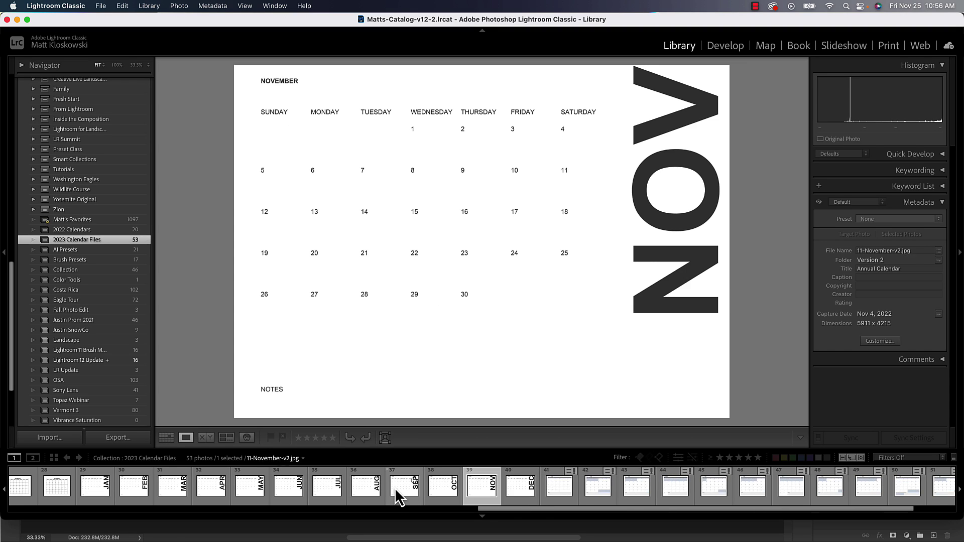
key(g)
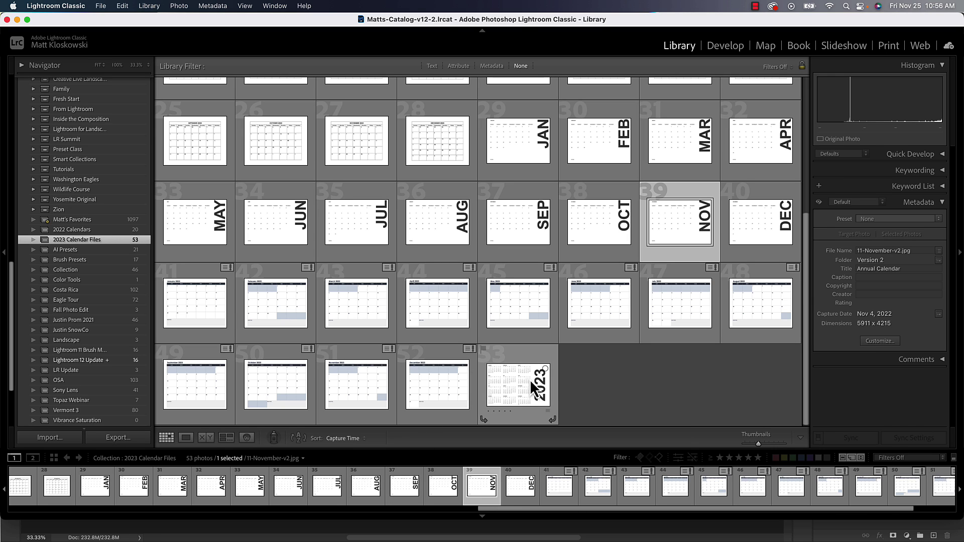
double_click(522, 383)
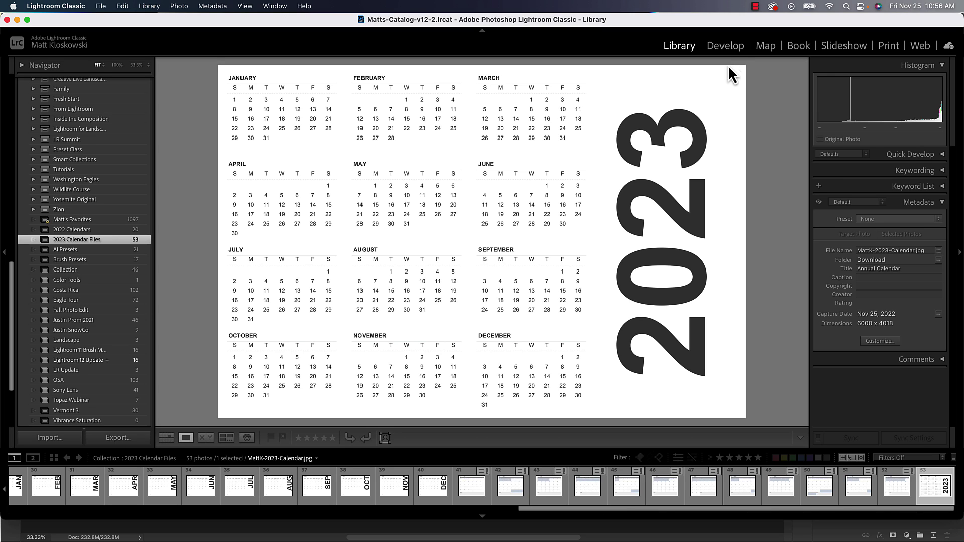
In Develop, nudge the calendar's exposure up, then reset it back to 0.
click(731, 47)
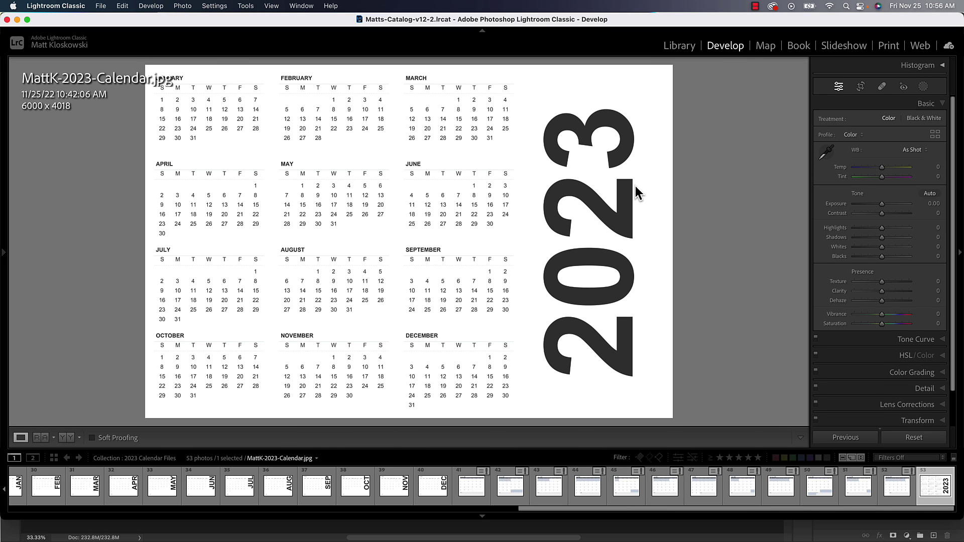
drag(881, 204, 885, 203)
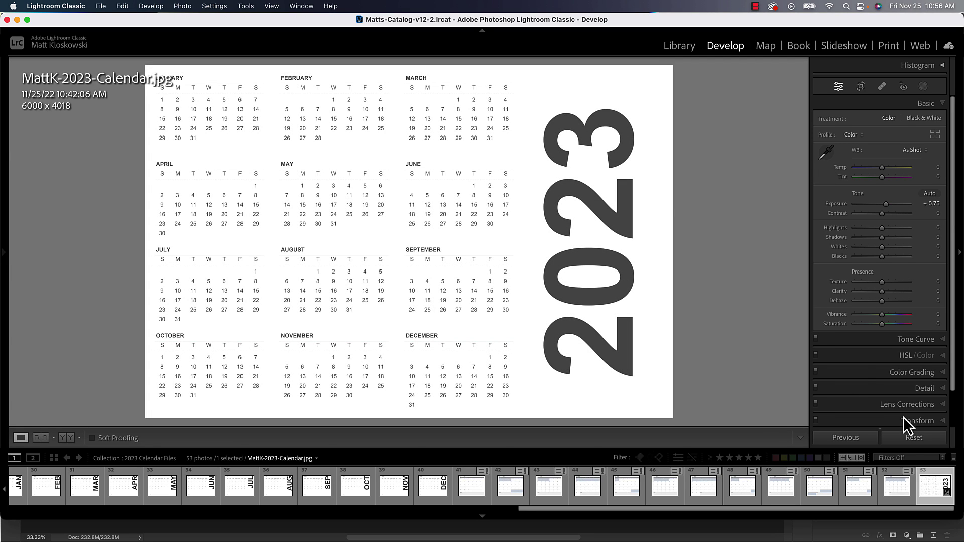
click(908, 436)
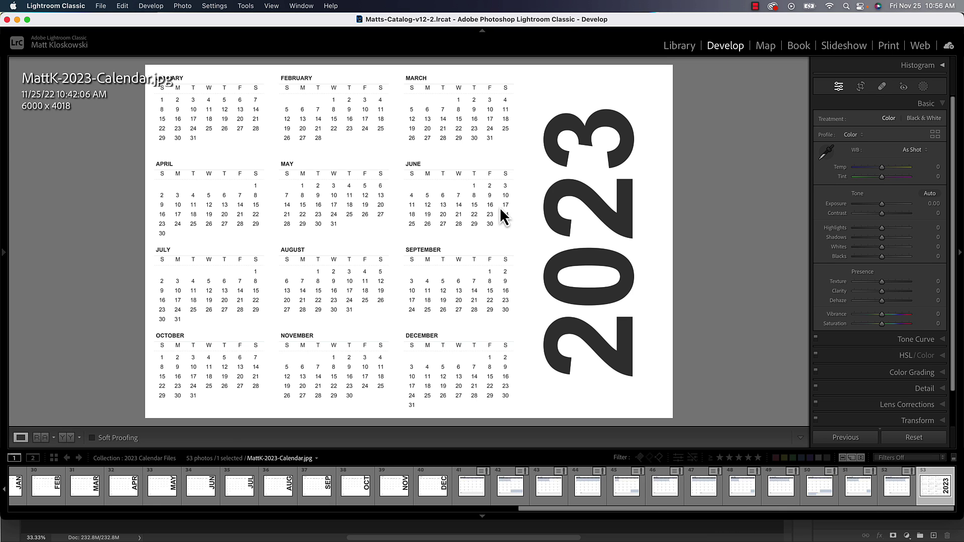
Switch to Print, clear the layout to an empty page, and expand Collections.
click(887, 47)
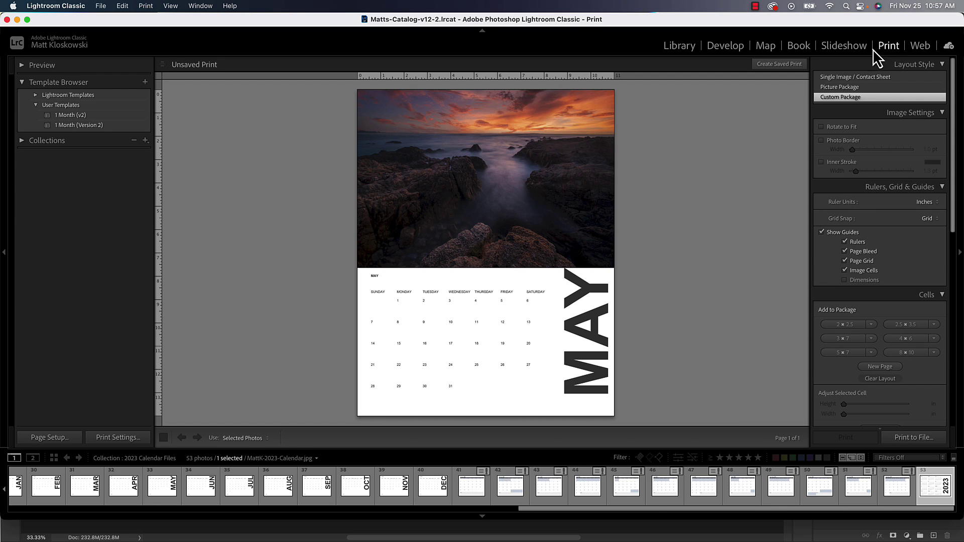
click(880, 379)
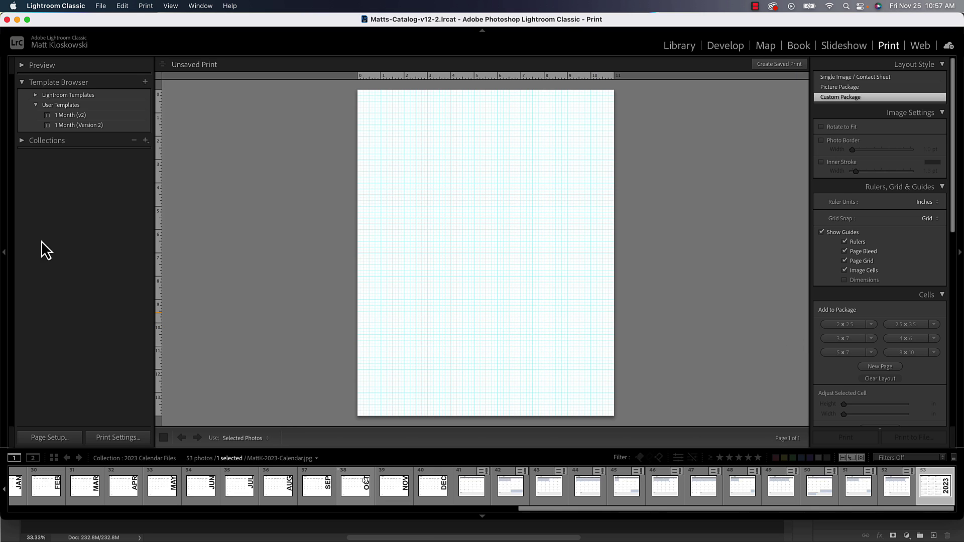
click(21, 140)
scroll(100, 371, down, 5)
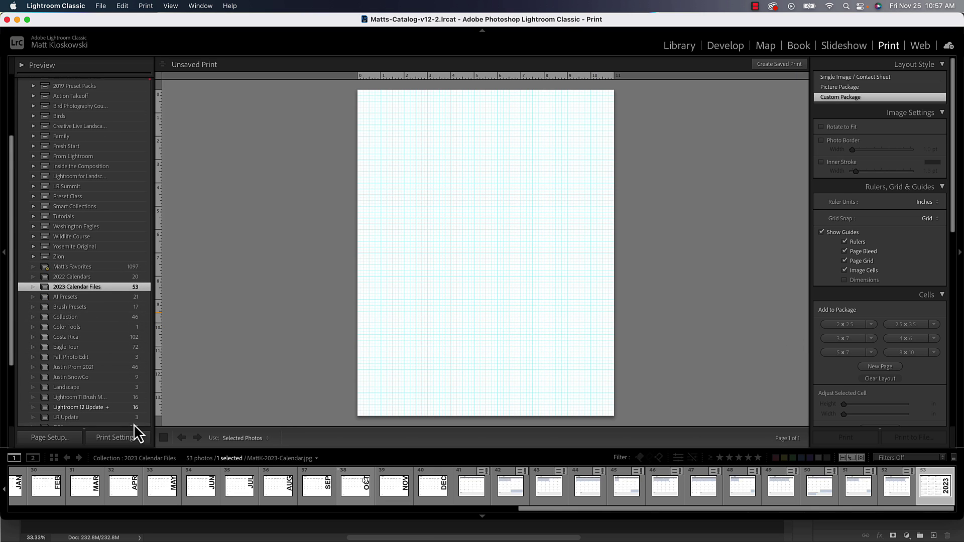
scroll(201, 494, up, 10)
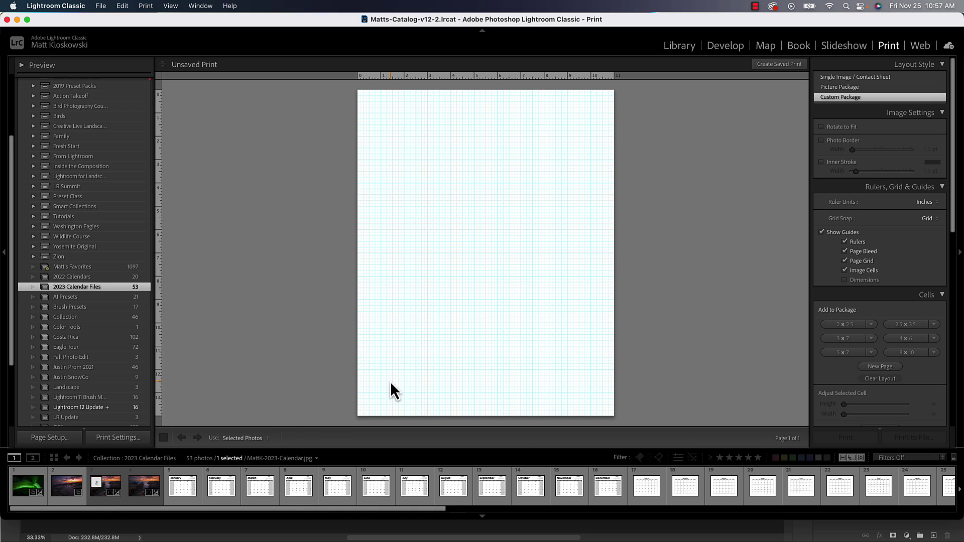
scroll(465, 496, down, 5)
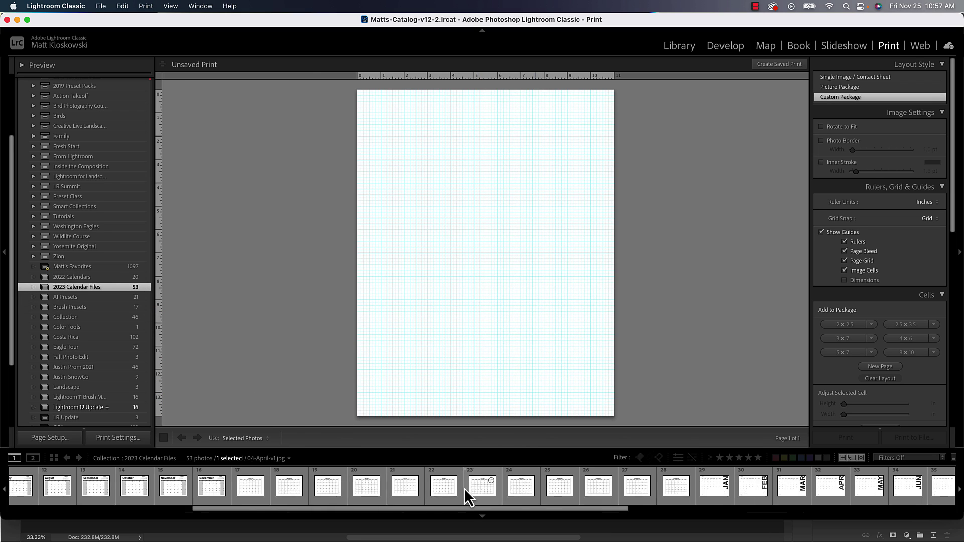
scroll(467, 495, down, 5)
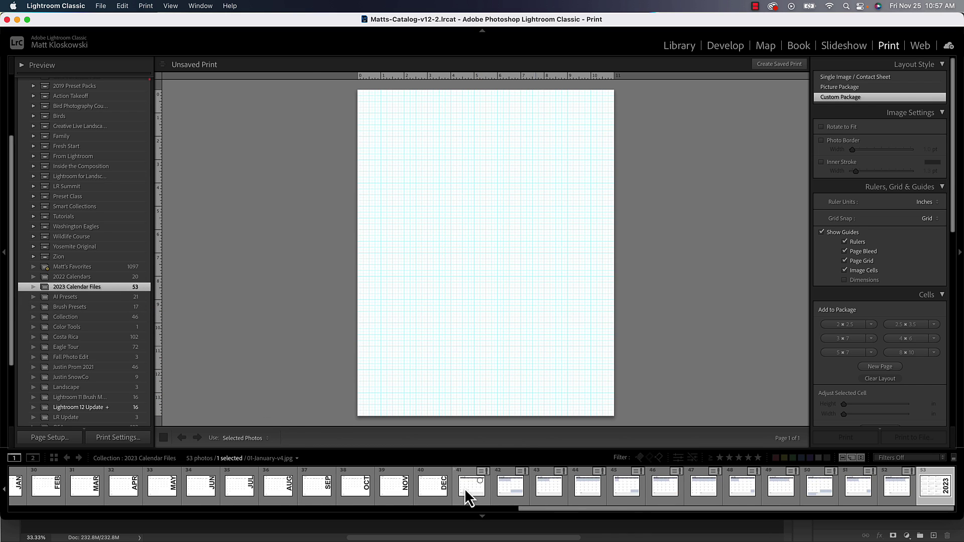
click(70, 440)
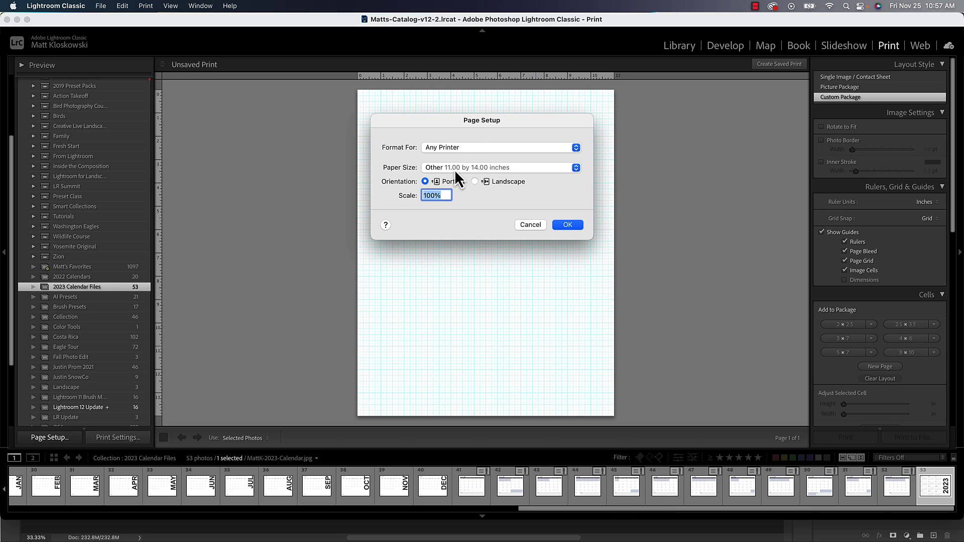
click(567, 226)
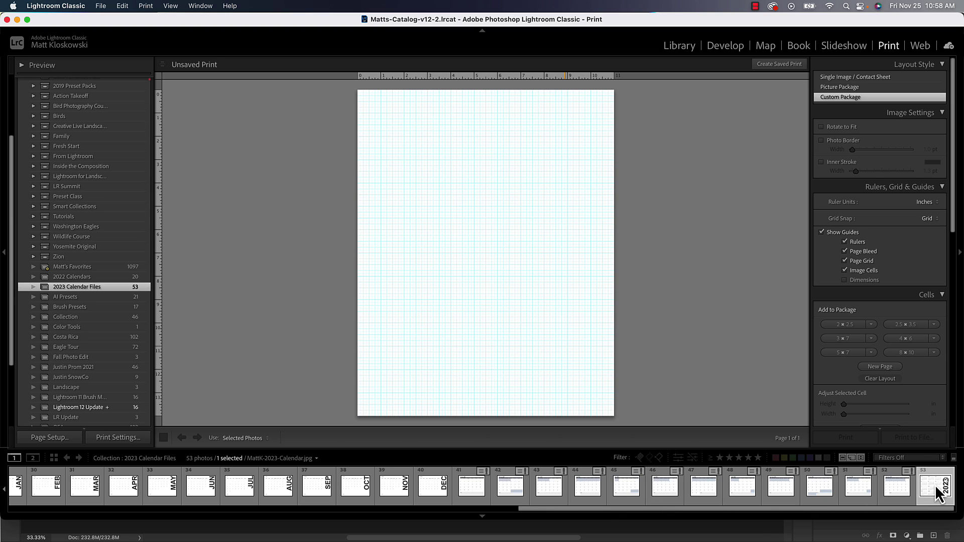
Drag the 2023 calendar onto the print page and enlarge its cell.
mouse_move(424, 312)
mouse_down()
mouse_move(443, 273)
mouse_move(366, 234)
mouse_up()
mouse_move(427, 254)
mouse_down()
mouse_move(647, 431)
mouse_move(545, 318)
mouse_move(563, 347)
mouse_move(560, 337)
mouse_up()
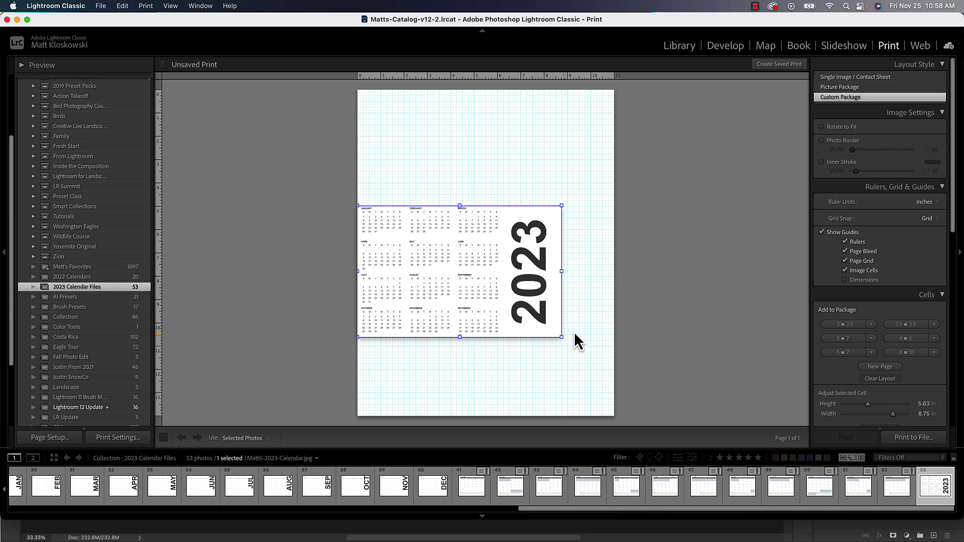
scroll(913, 279, down, 2)
scroll(912, 279, down, 3)
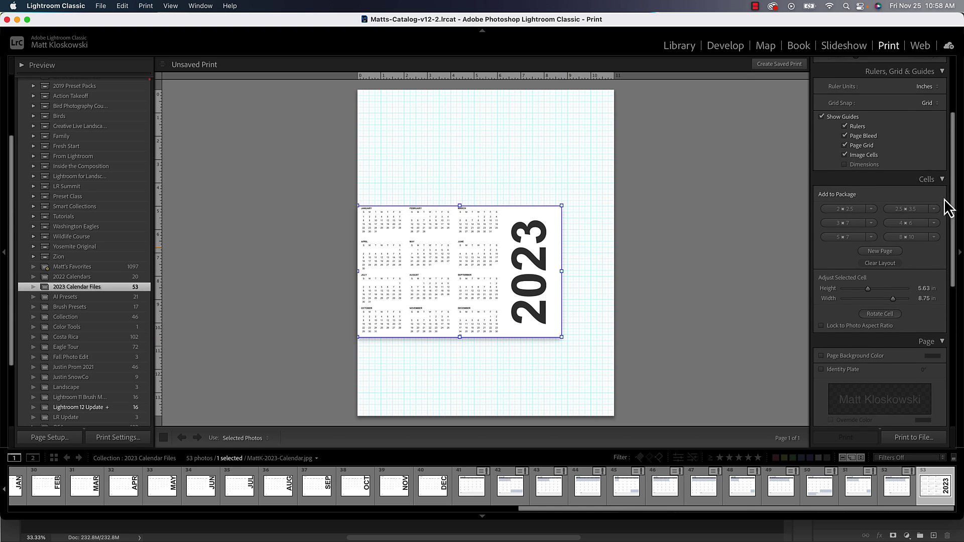
Lock the cell to photo aspect, stretch it to full width (11 x 7.37 in) at the bottom.
click(828, 326)
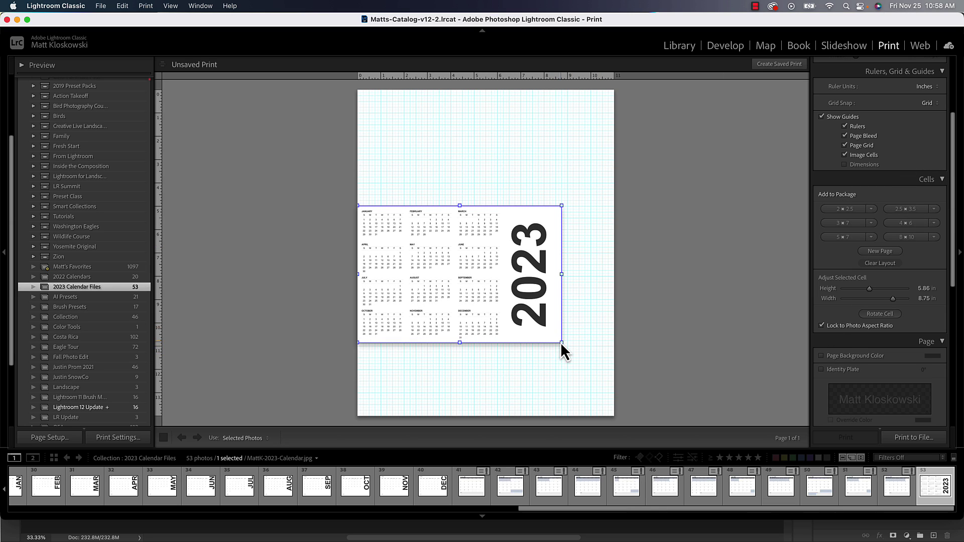
drag(561, 343, 673, 417)
drag(547, 297, 539, 346)
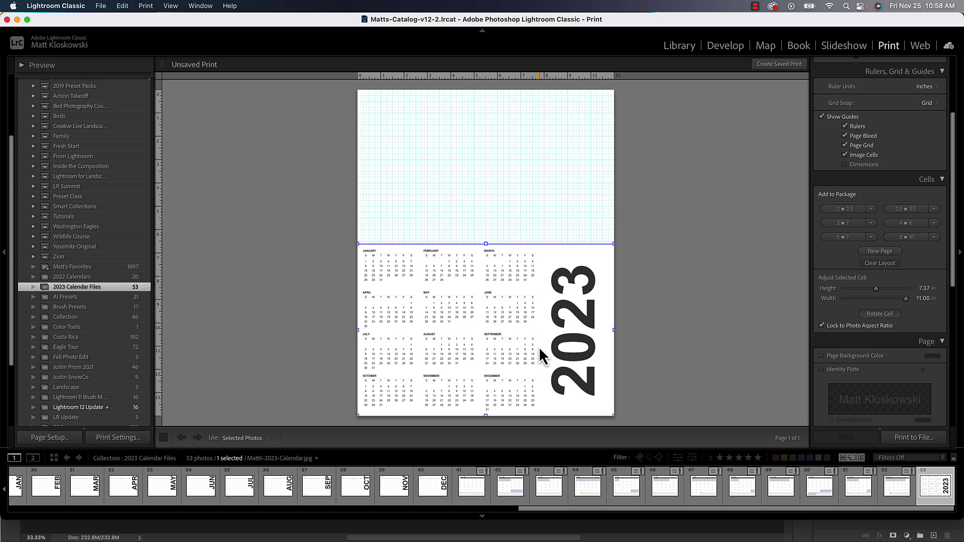
click(526, 200)
click(514, 270)
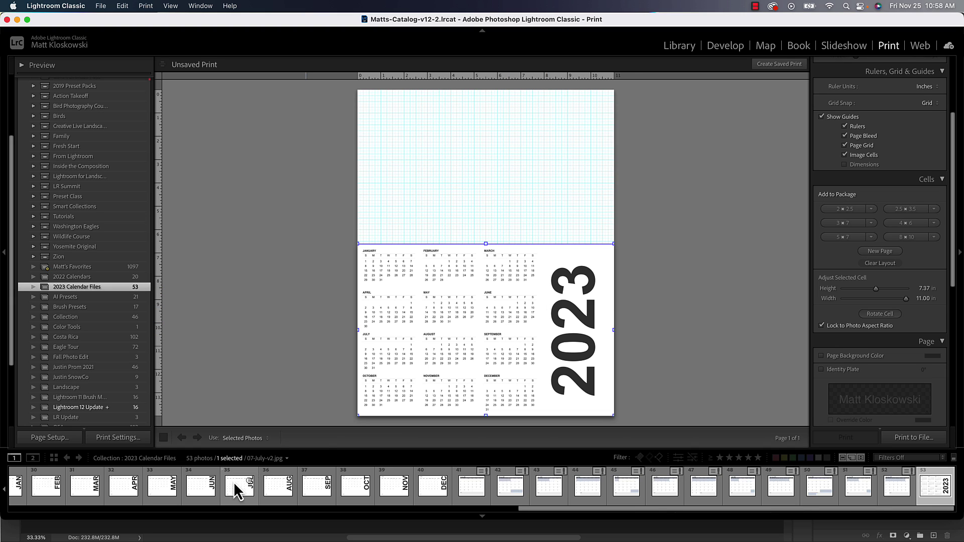
Add the sunset seascape photo to the upper part of the page.
scroll(238, 483, up, 10)
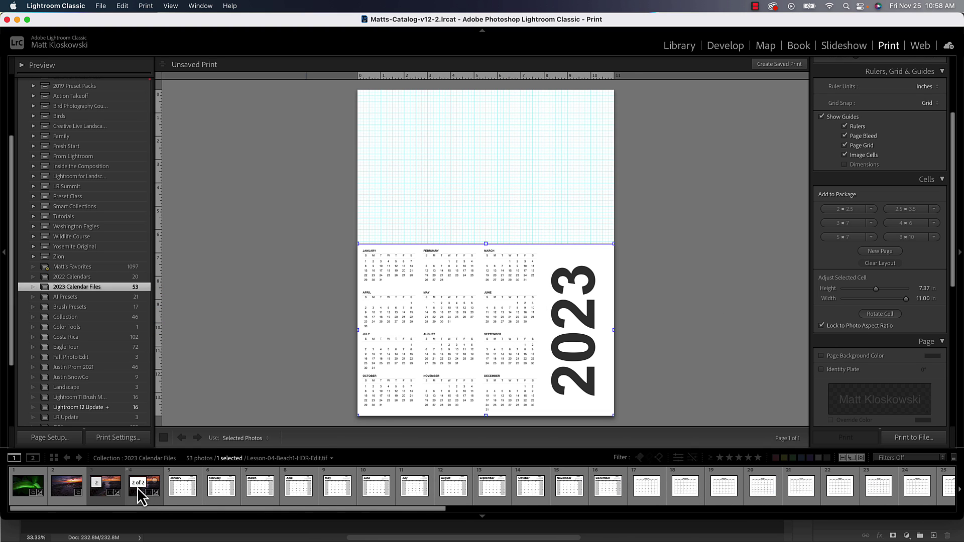
click(135, 489)
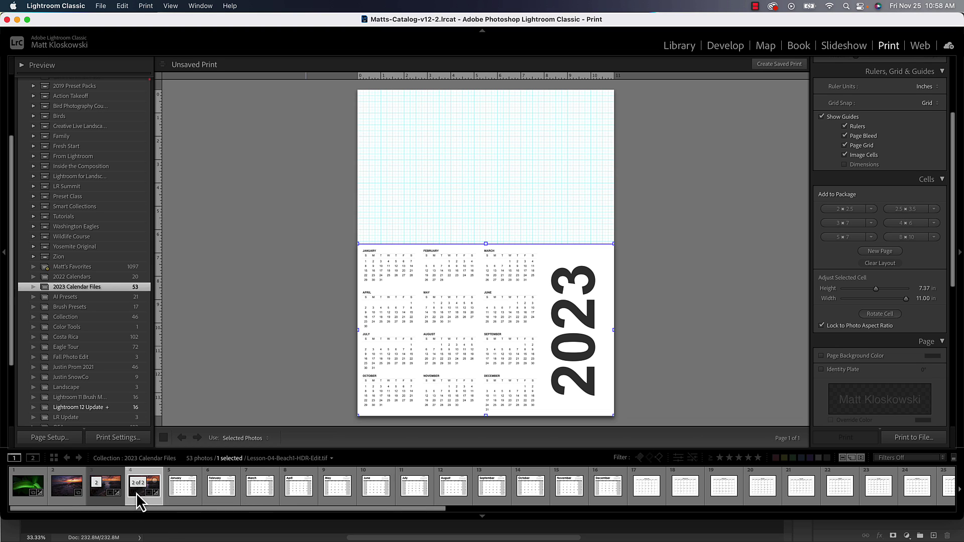
mouse_move(136, 493)
mouse_down()
mouse_move(437, 157)
mouse_move(366, 86)
mouse_up()
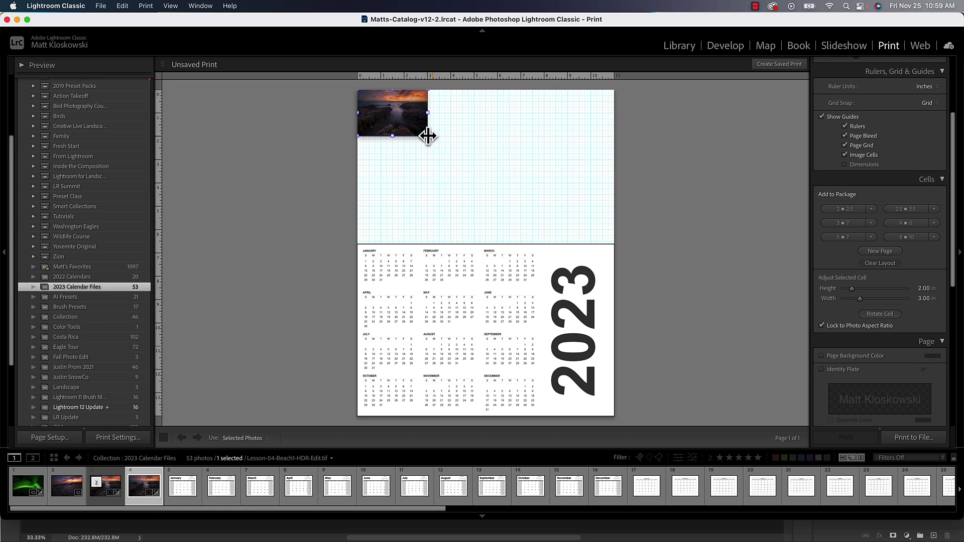
Unlock aspect ratio, enlarge the photo across the top, and shift the image down in its cell.
click(821, 325)
drag(427, 136, 639, 244)
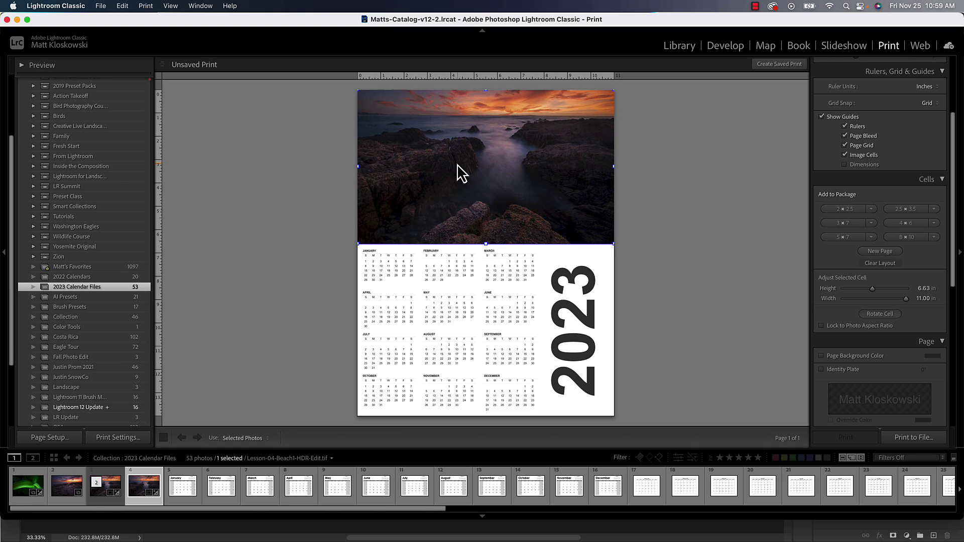
drag(499, 144, 495, 174)
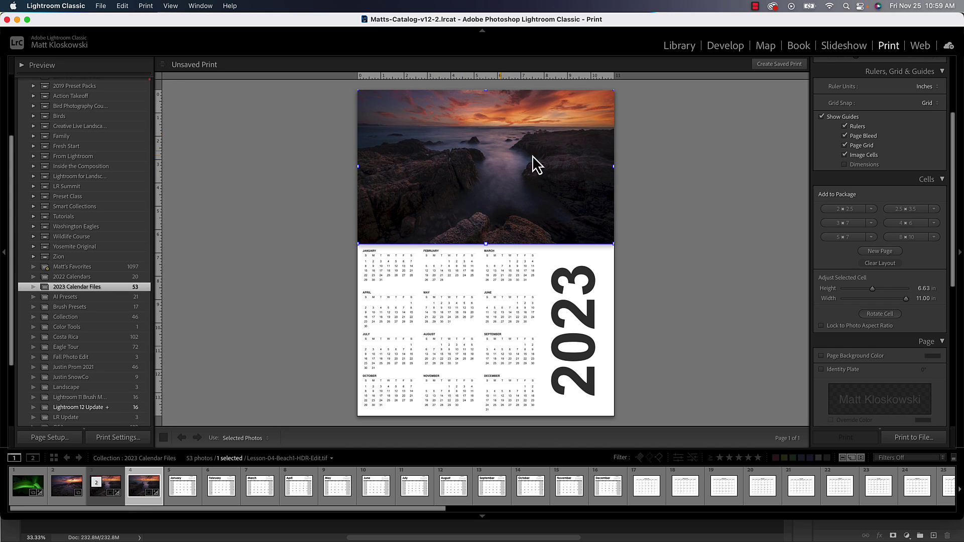
click(715, 194)
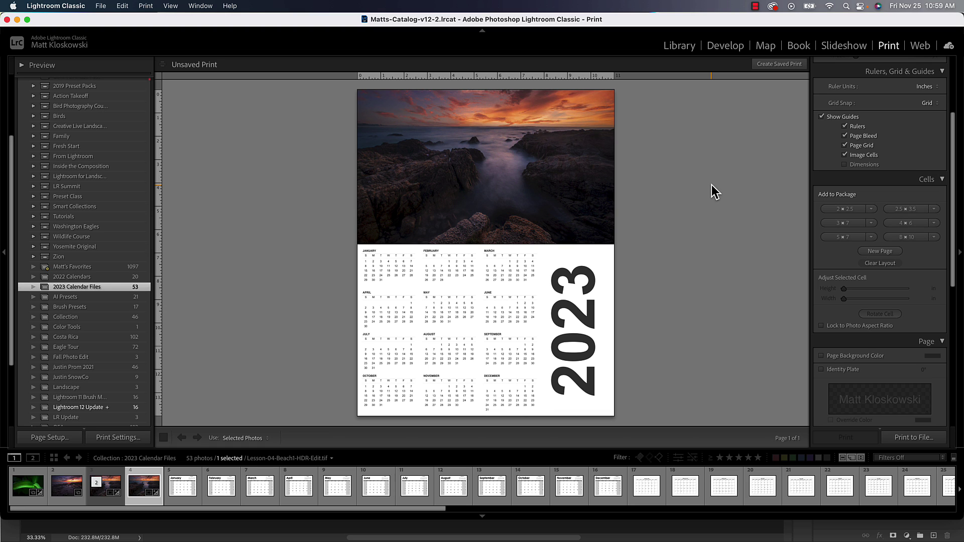
scroll(923, 325, down, 6)
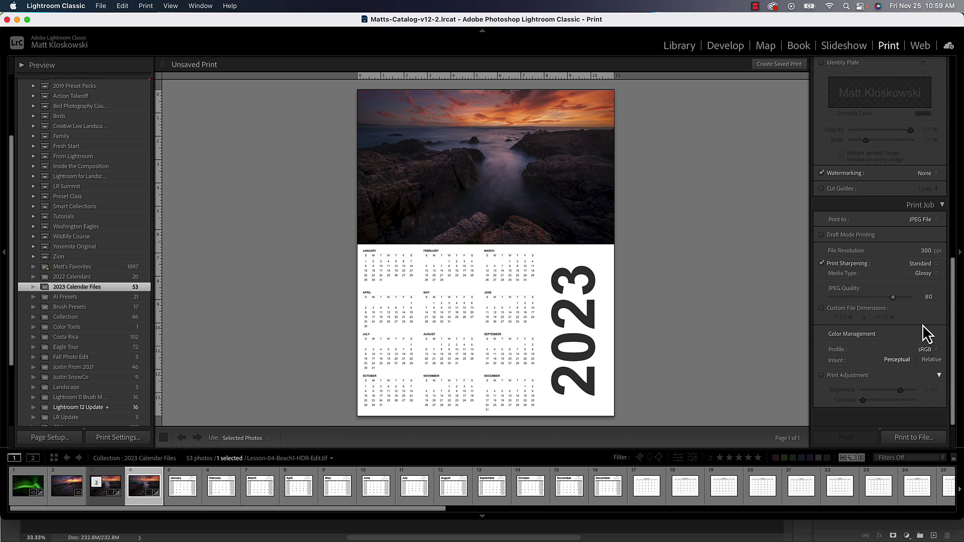
scroll(922, 324, down, 3)
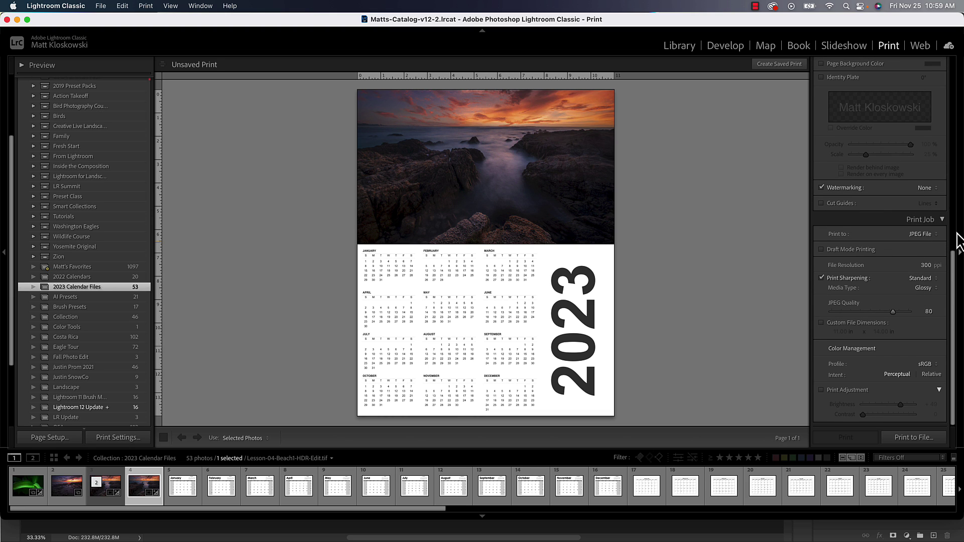
click(922, 235)
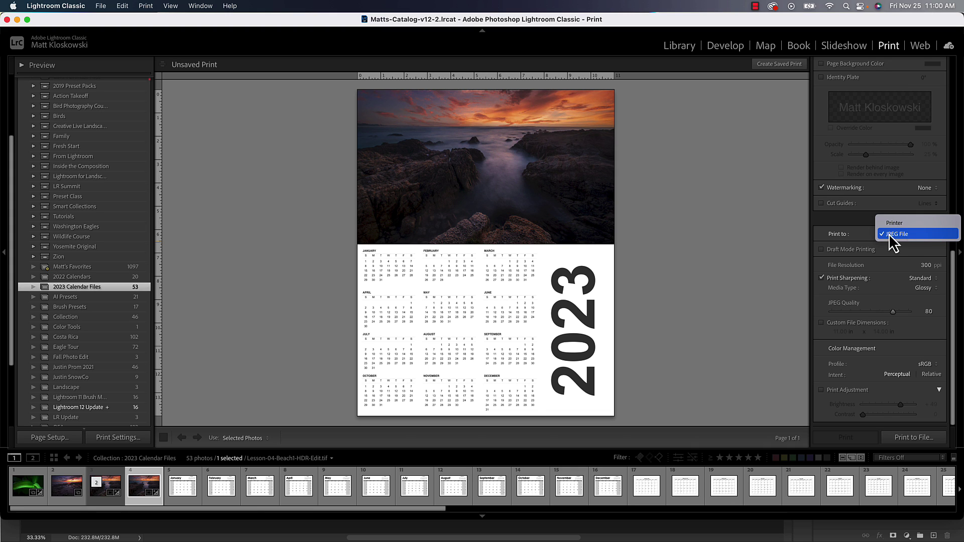
click(897, 234)
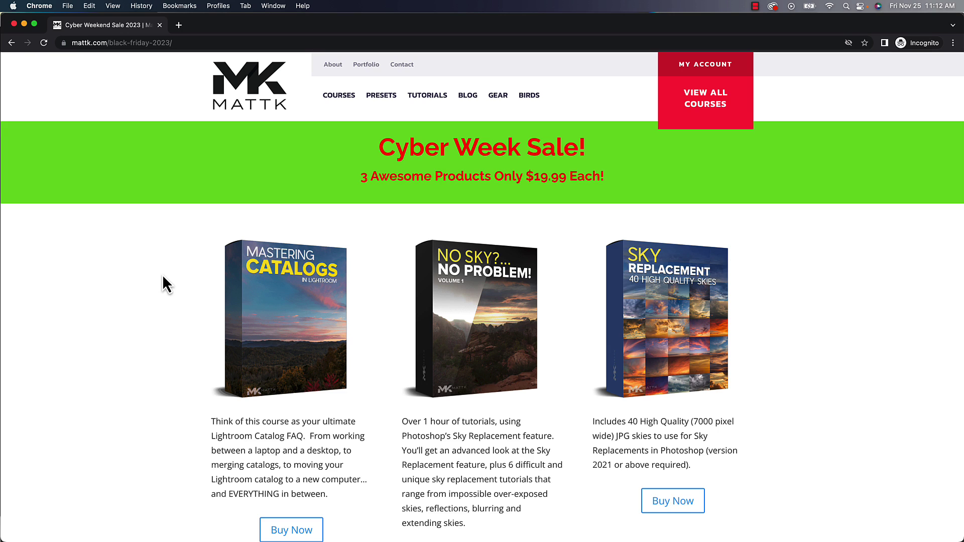
scroll(162, 277, down, 3)
scroll(162, 277, down, 5)
scroll(163, 277, down, 2)
scroll(163, 277, down, 5)
scroll(163, 276, down, 4)
scroll(163, 276, down, 2)
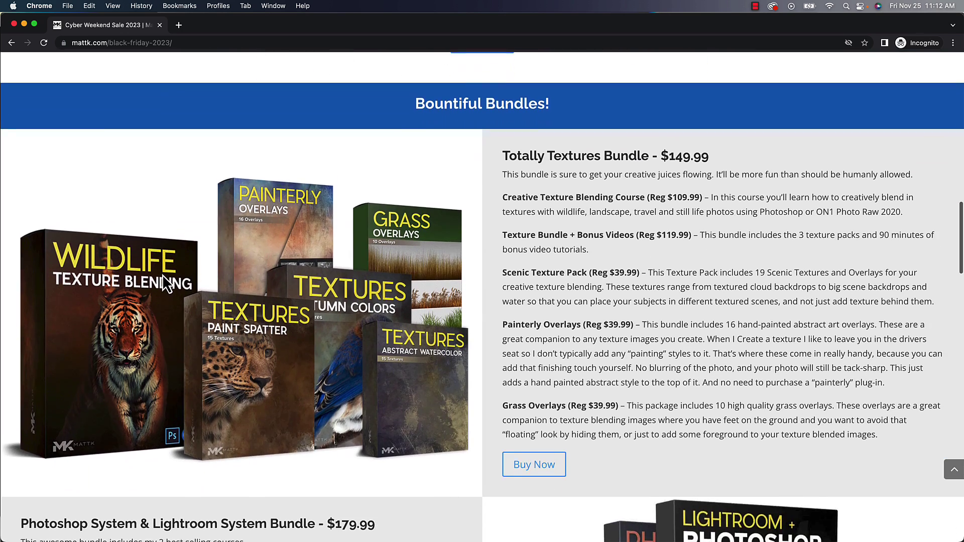
scroll(161, 274, down, 1)
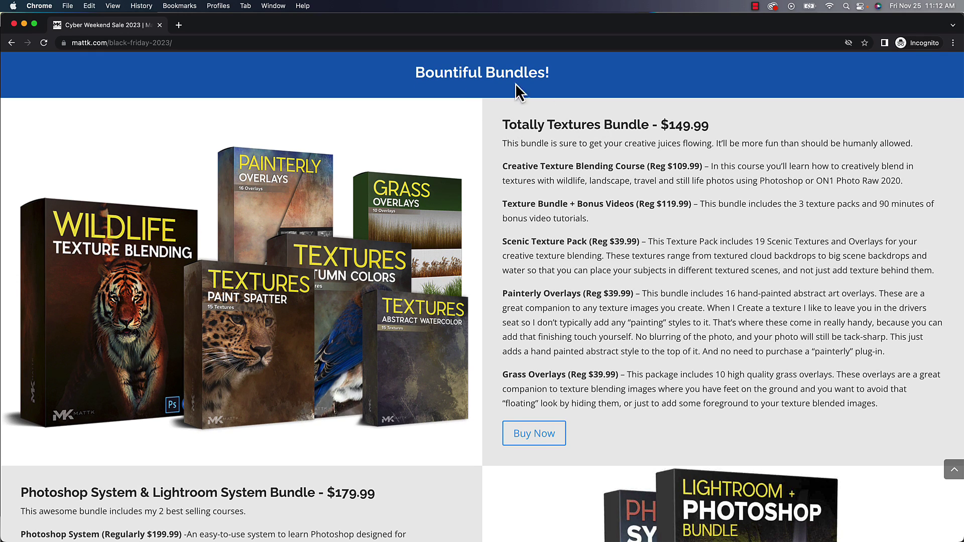
scroll(522, 218, down, 3)
scroll(522, 219, up, 4)
scroll(522, 218, up, 5)
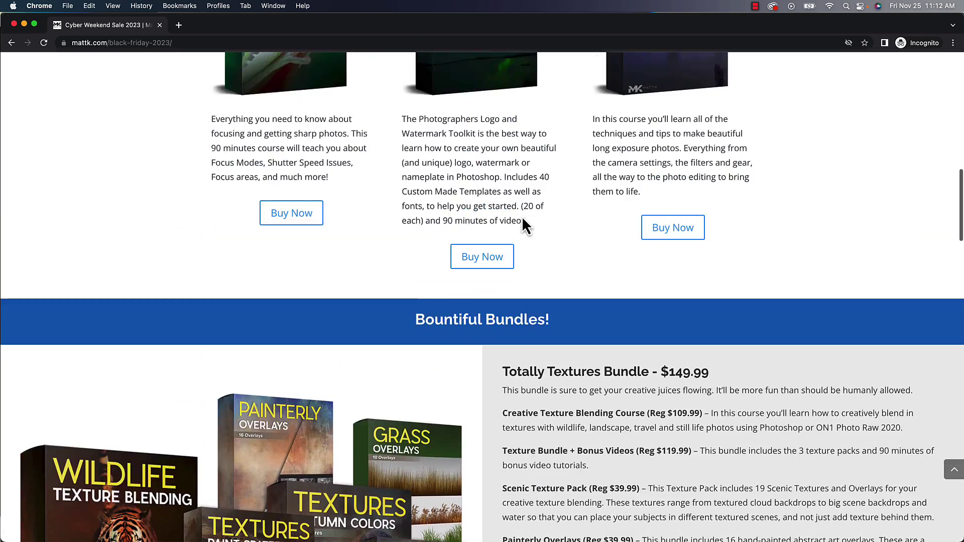
scroll(522, 218, up, 8)
scroll(522, 216, up, 6)
scroll(522, 216, up, 2)
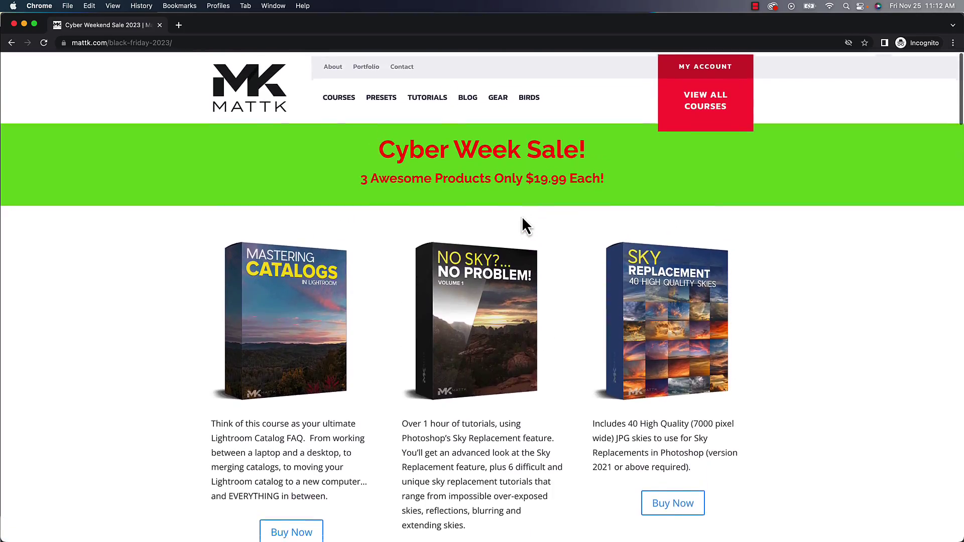
scroll(522, 216, down, 2)
scroll(523, 216, down, 5)
scroll(522, 216, down, 4)
scroll(522, 216, down, 2)
scroll(522, 216, down, 4)
scroll(523, 218, down, 2)
scroll(523, 219, down, 1)
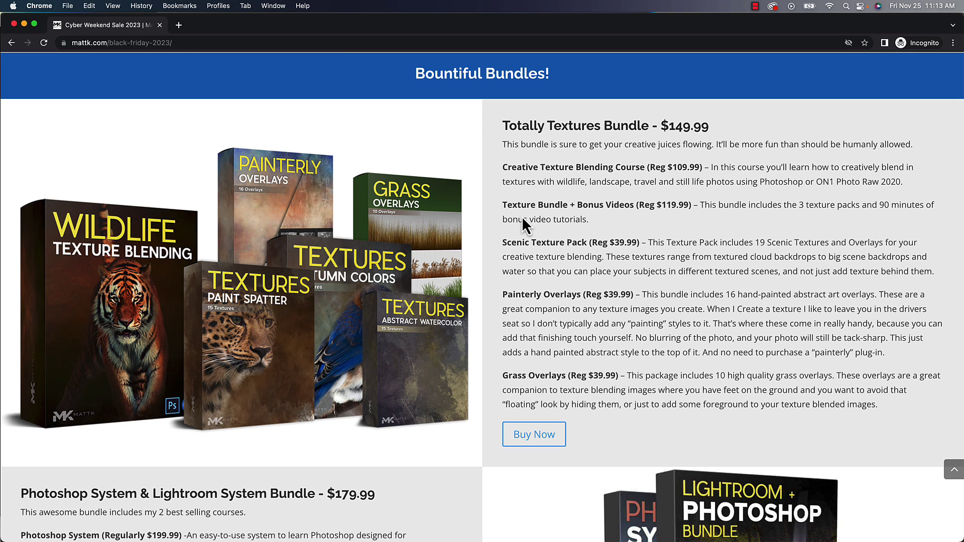
scroll(522, 223, down, 2)
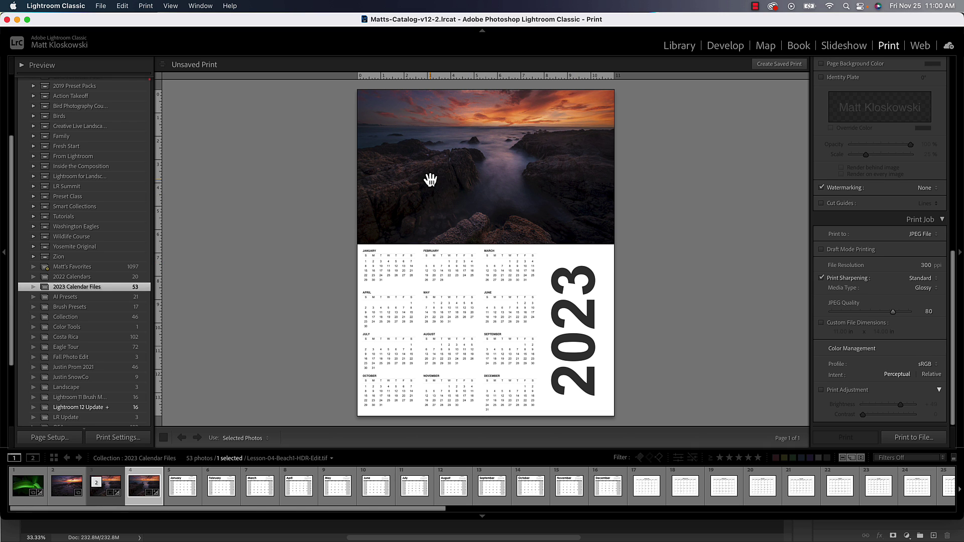
Switch to Photoshop and check the Annual Calendar and Beach documents.
key(super+Tab)
click(416, 272)
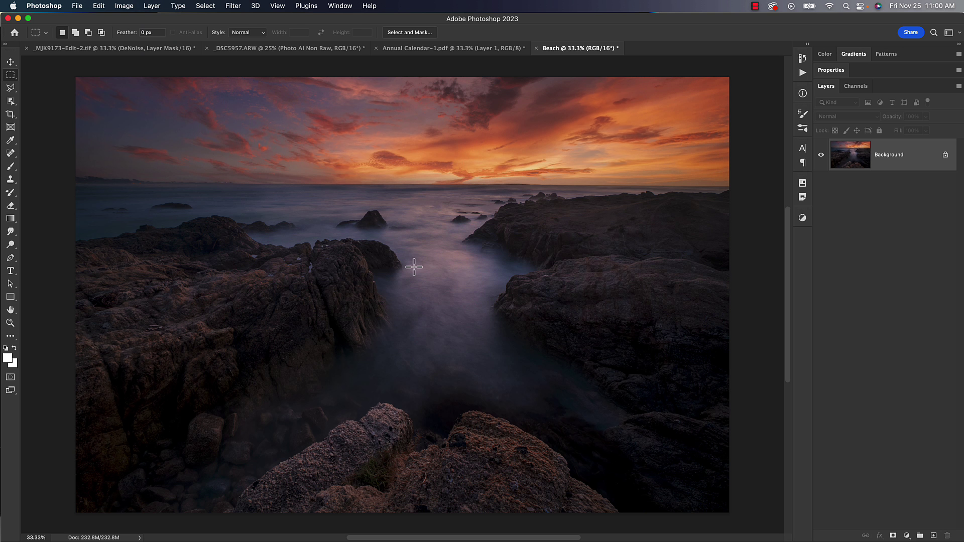
click(458, 48)
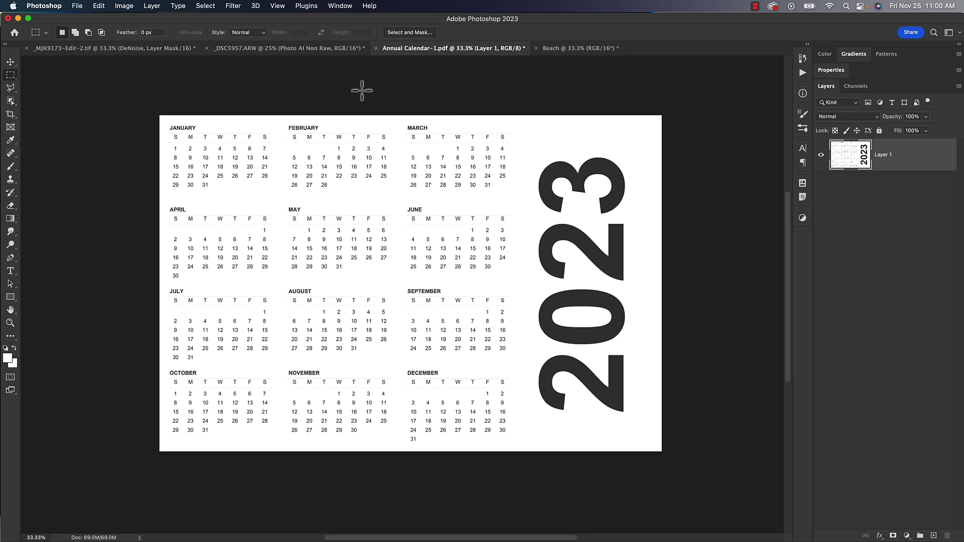
click(579, 49)
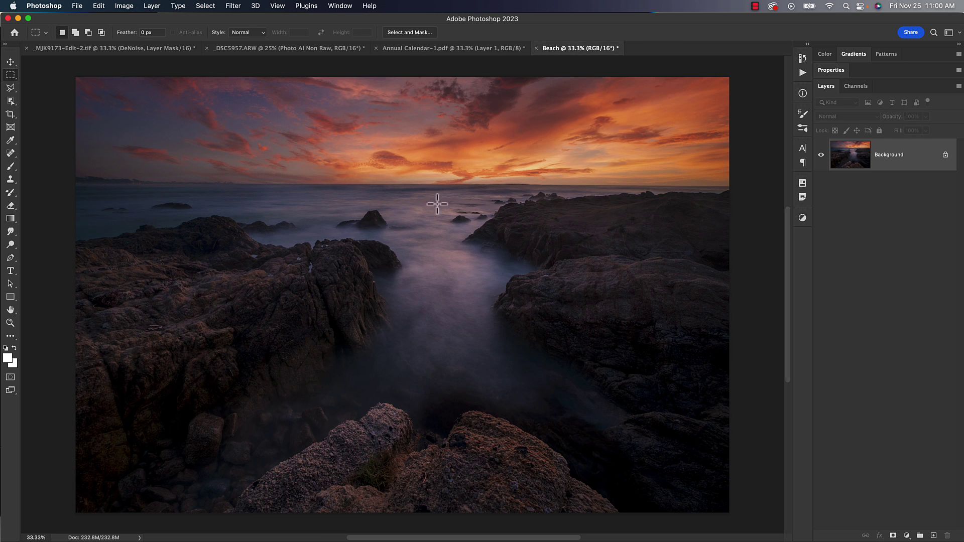
click(78, 6)
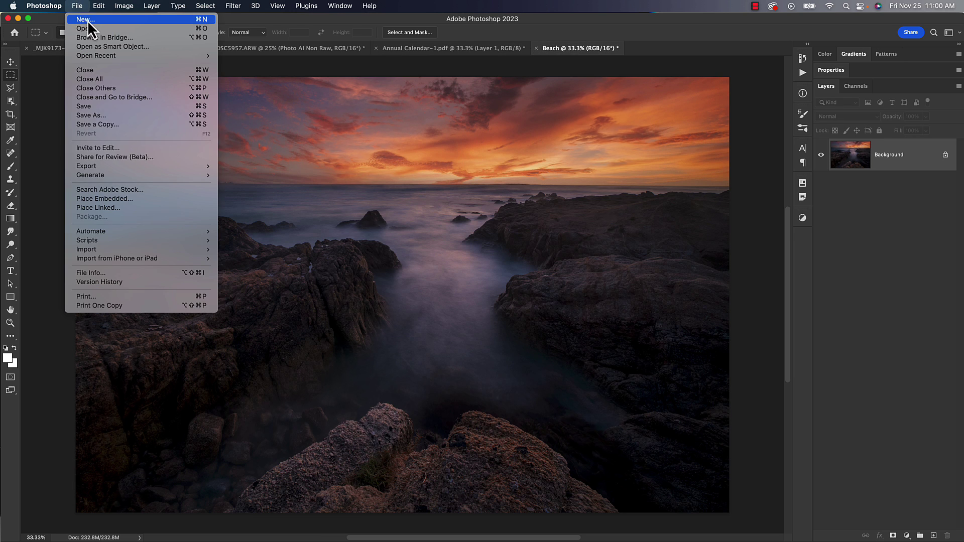
Create an 11 x 17 inch portrait document starting from the Photo Landscape 7x5 preset.
click(88, 20)
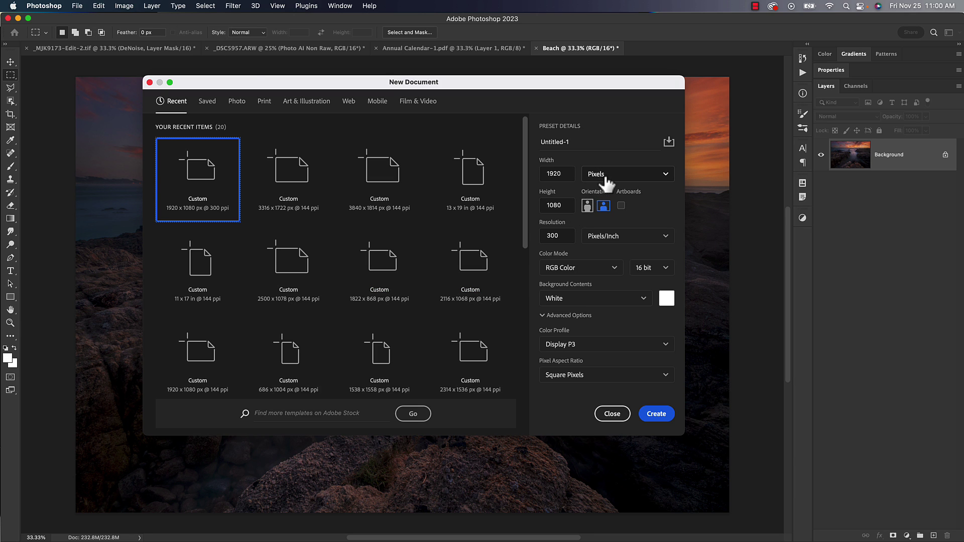
click(237, 103)
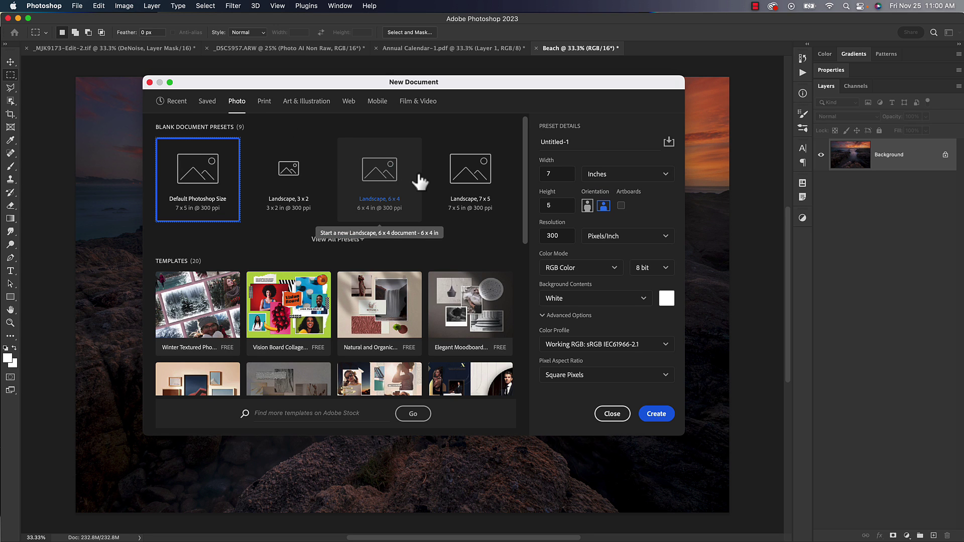
click(477, 181)
click(561, 175)
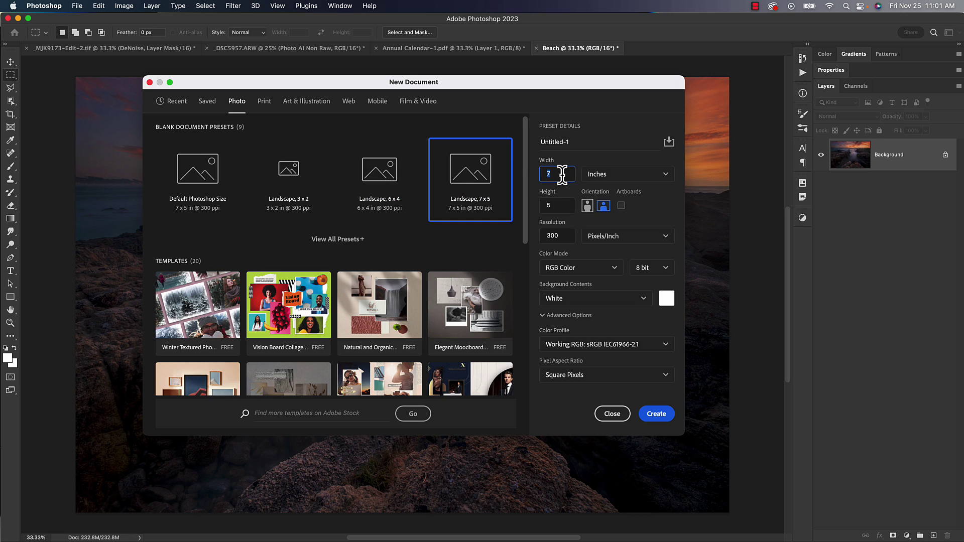
text(11)
key(Tab)
text(7)
click(651, 414)
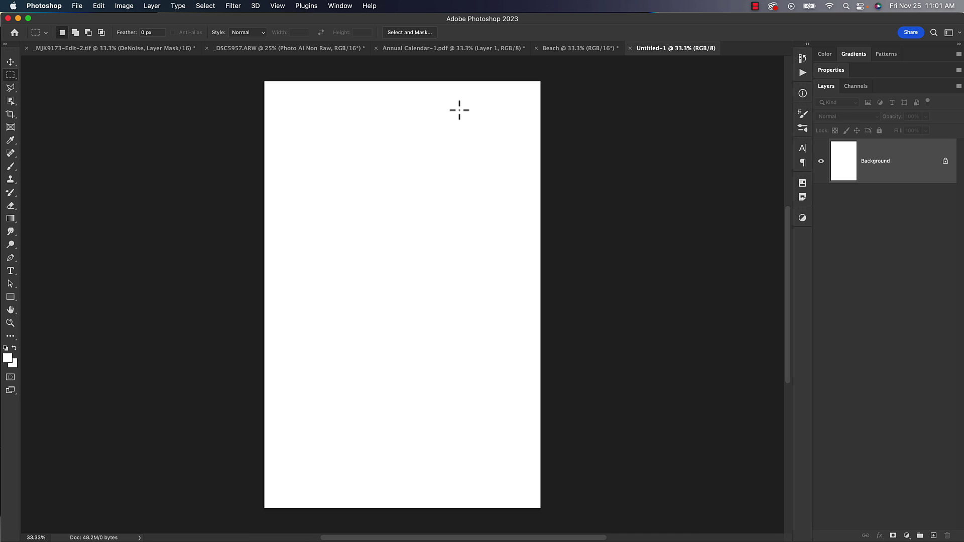
Select all and copy the Annual Calendar, then paste it into Untitled-1 as a layer.
click(449, 49)
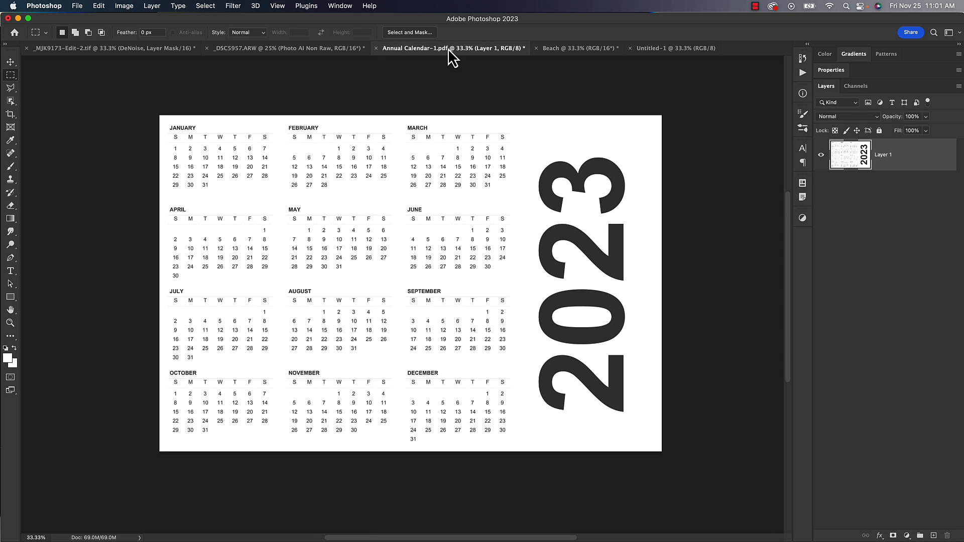
click(205, 7)
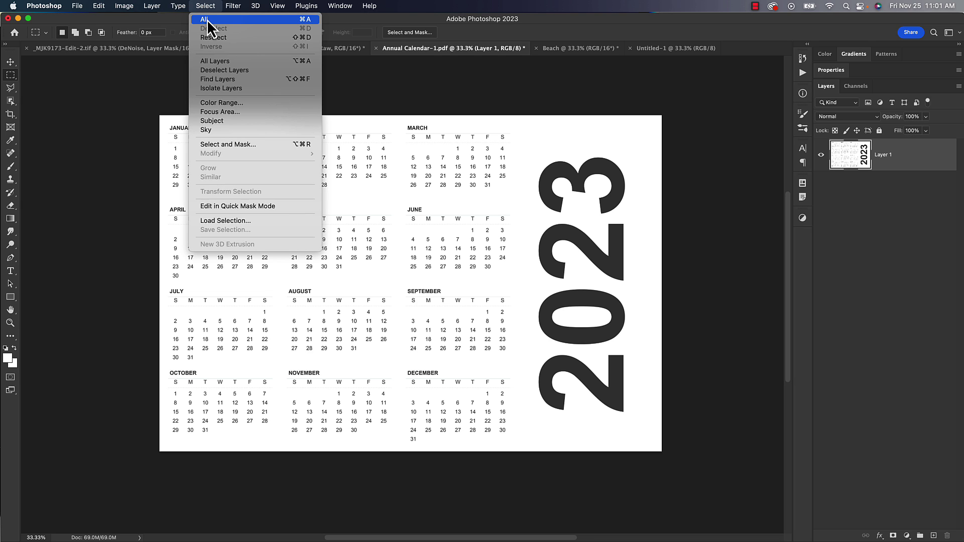
click(205, 20)
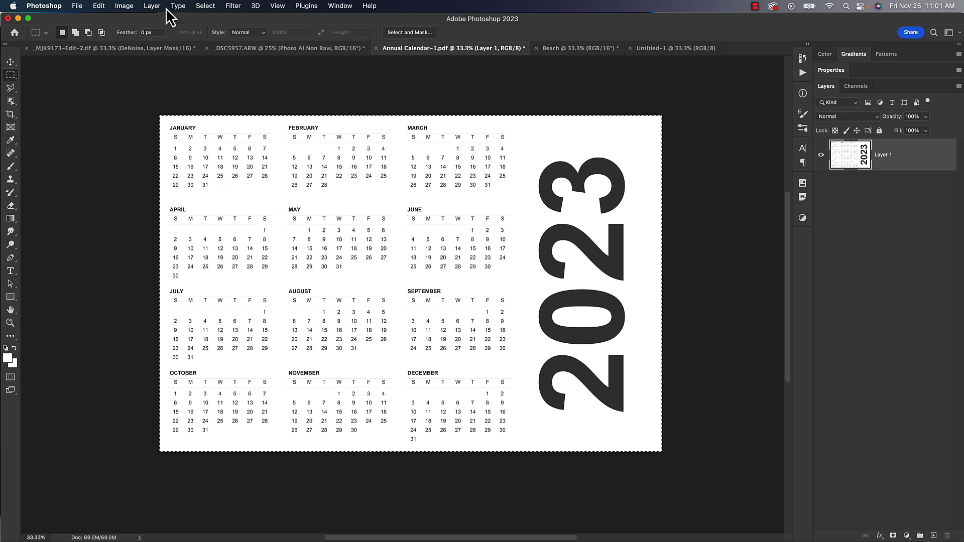
click(98, 6)
click(102, 78)
click(661, 48)
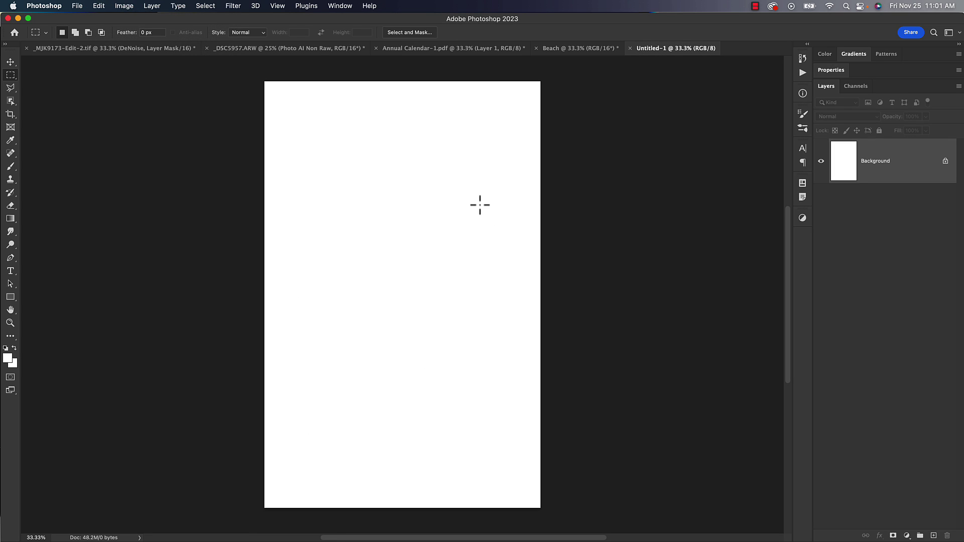
key(cmd+v)
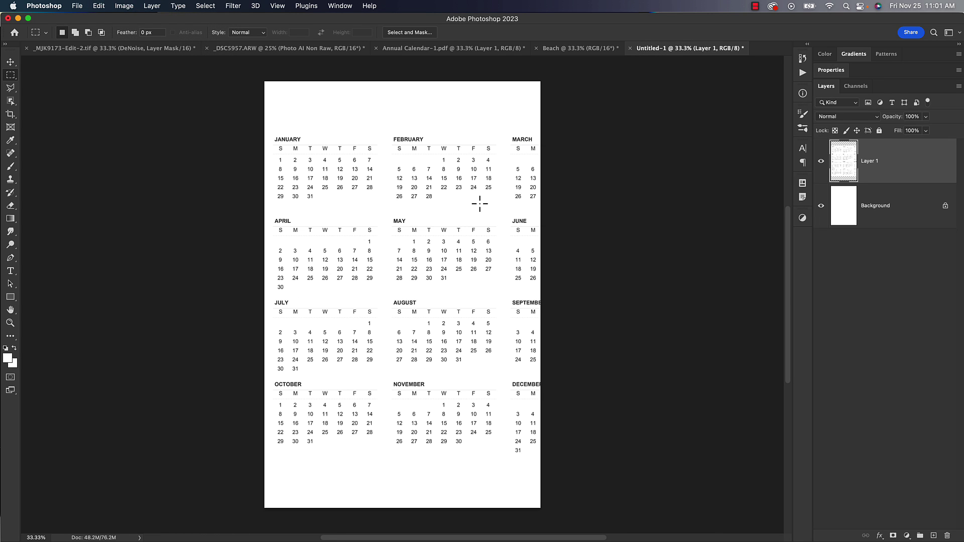
Free Transform the calendar to page width along the bottom, then nudge it down with Move.
click(99, 6)
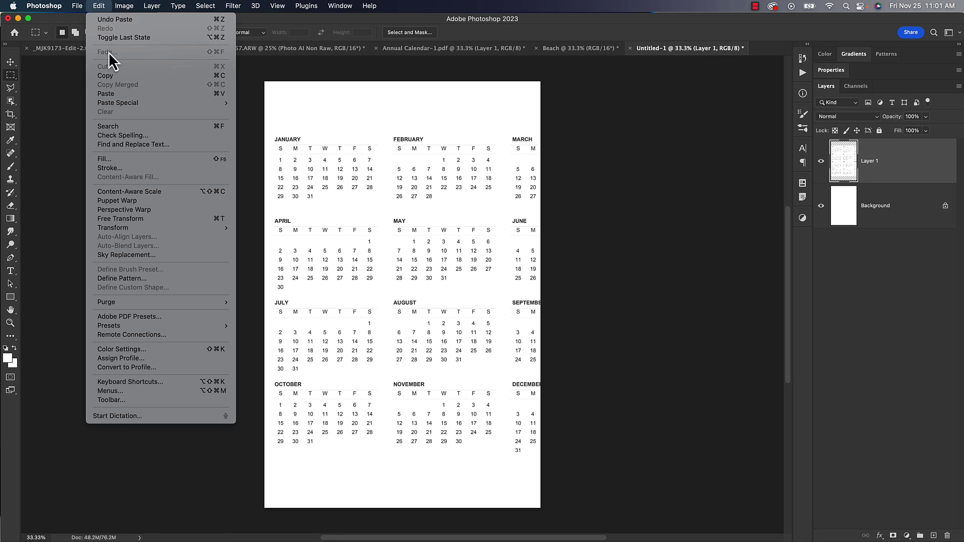
click(121, 219)
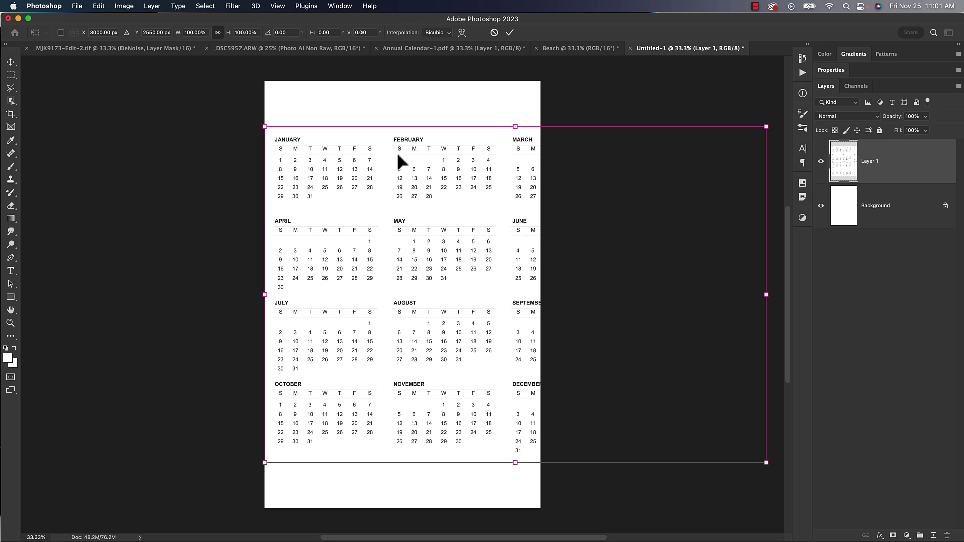
mouse_move(515, 128)
mouse_down()
mouse_move(483, 300)
mouse_move(374, 370)
mouse_up()
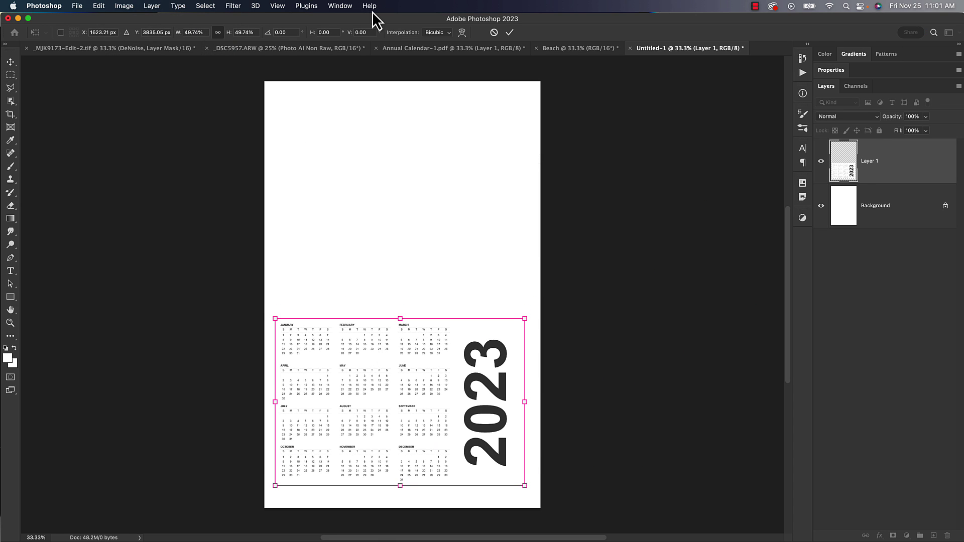
click(278, 6)
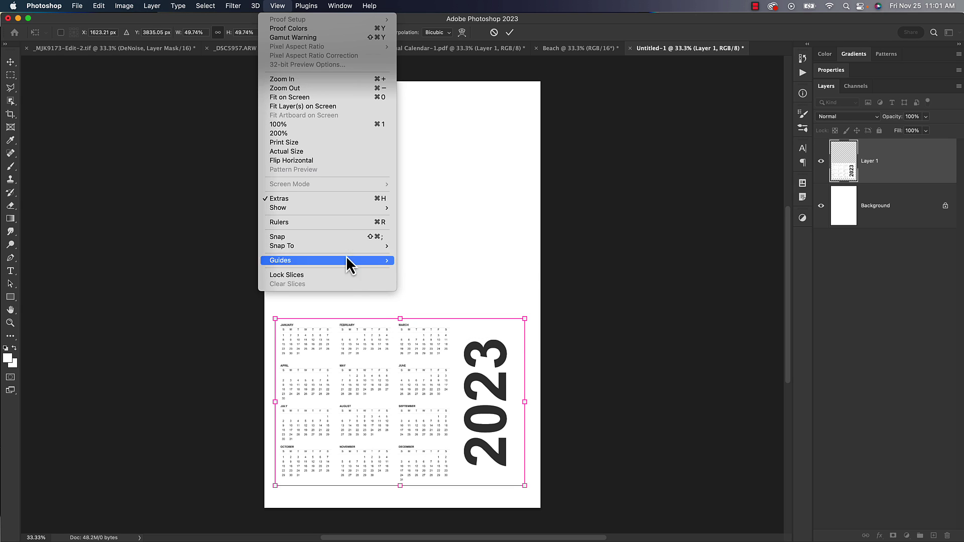
click(278, 6)
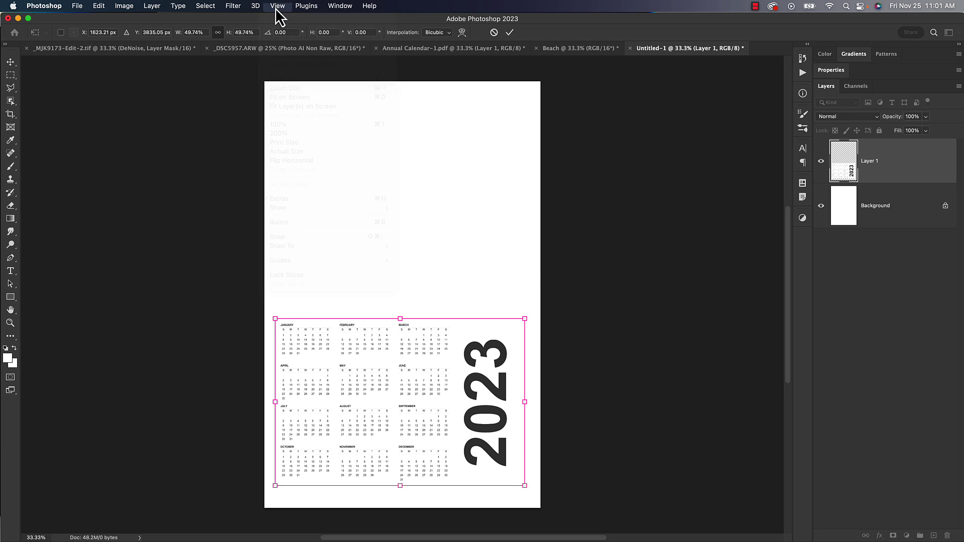
drag(333, 365, 322, 352)
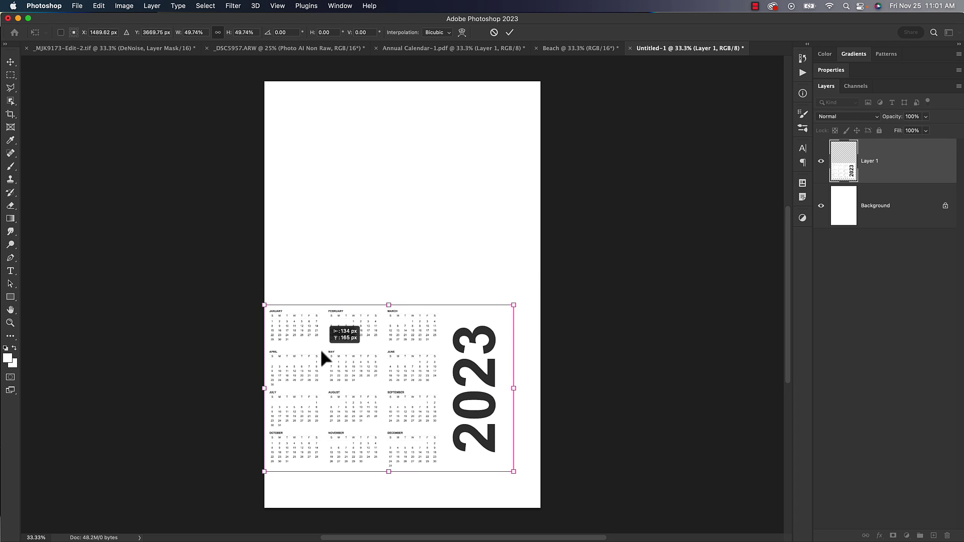
drag(513, 472, 545, 495)
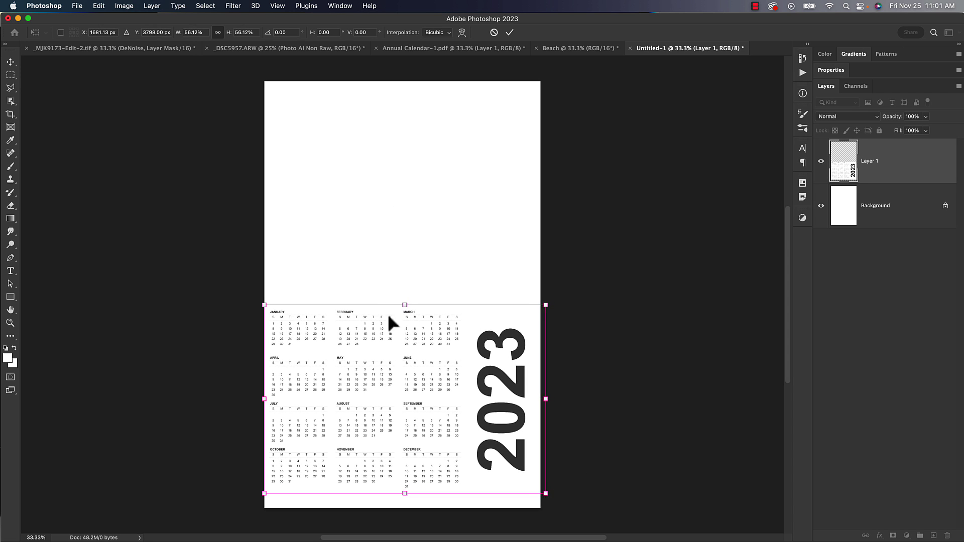
click(510, 32)
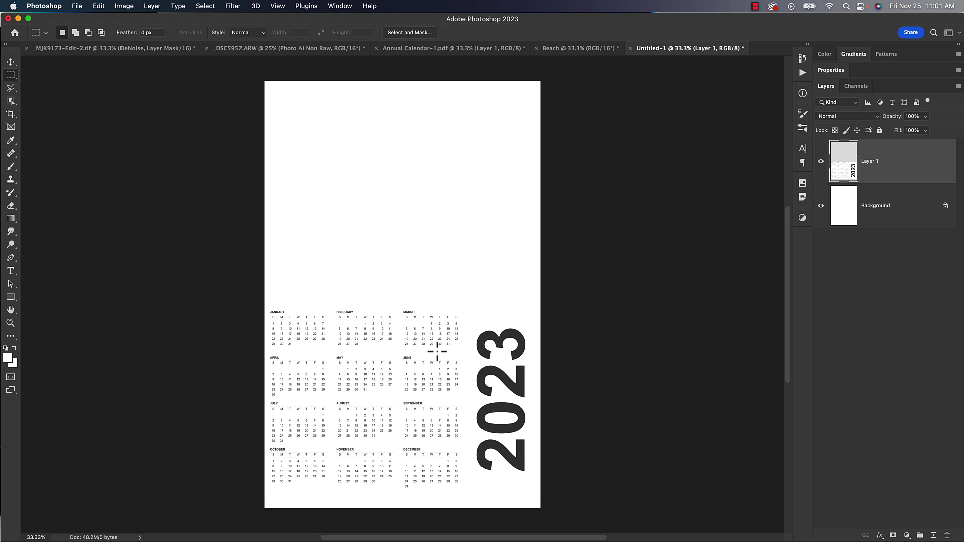
key(v)
drag(408, 355, 406, 367)
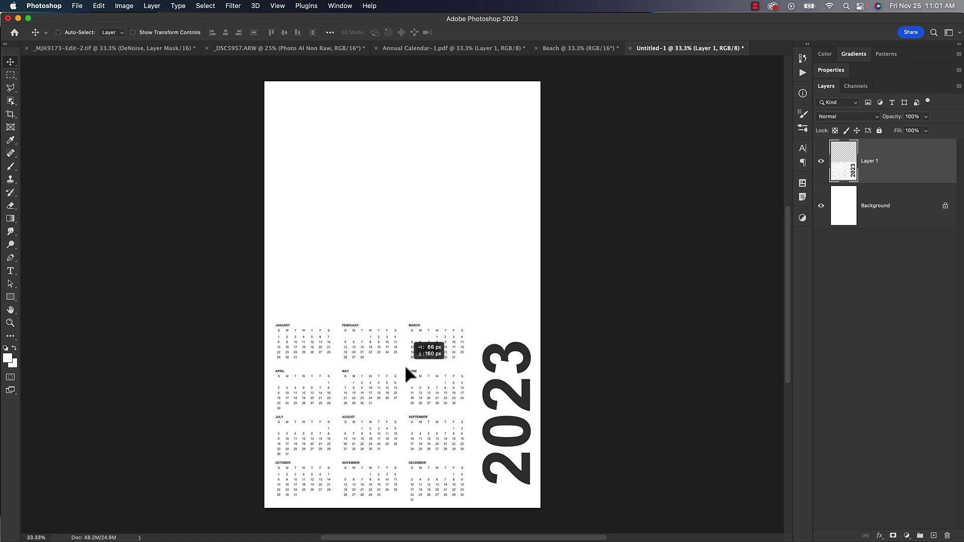
Select all of the Beach seascape, copy it, and paste it into Untitled-1 as a layer.
click(562, 49)
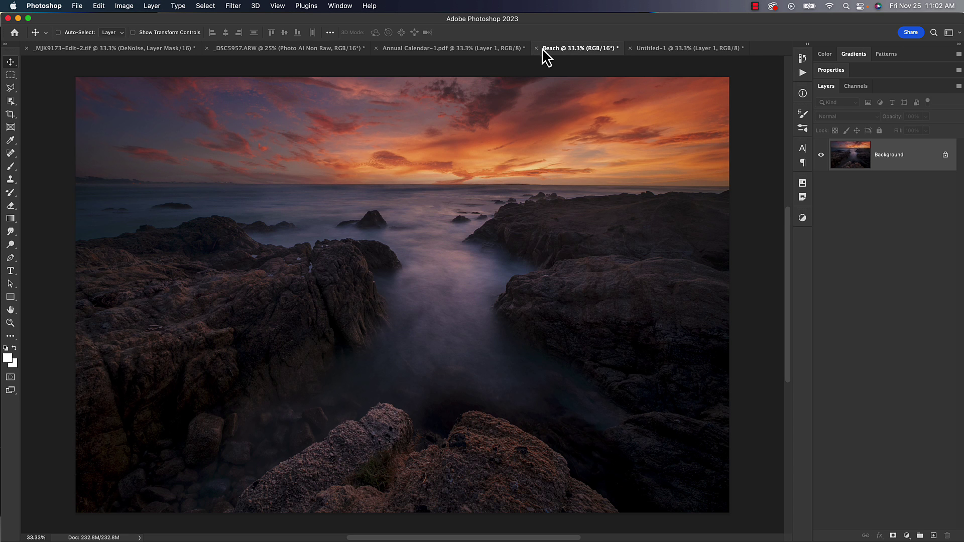
key(ctrl+a)
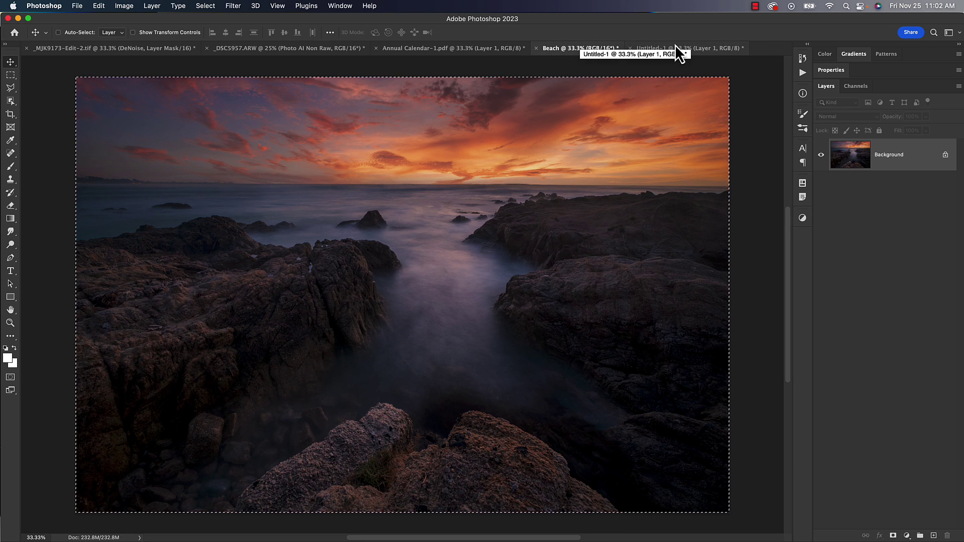
click(678, 50)
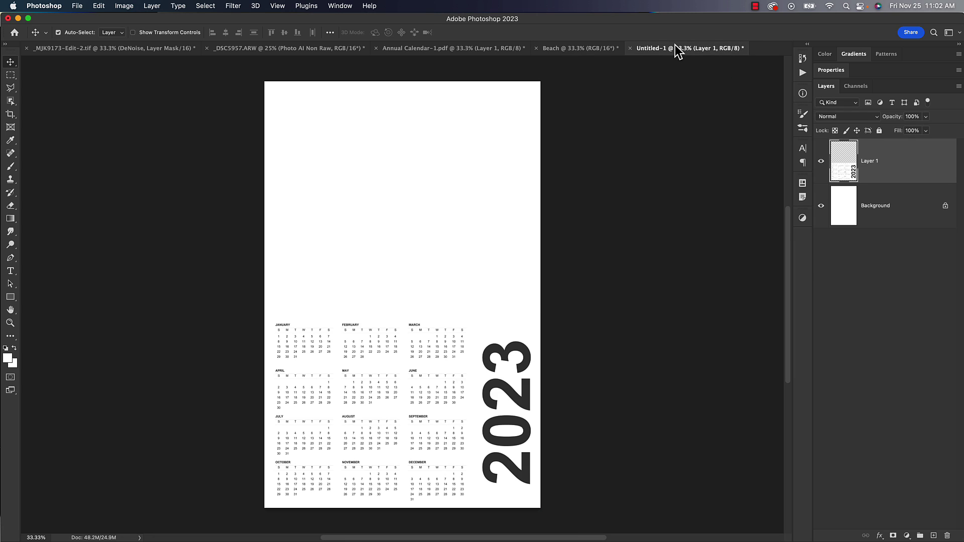
drag(677, 51, 648, 88)
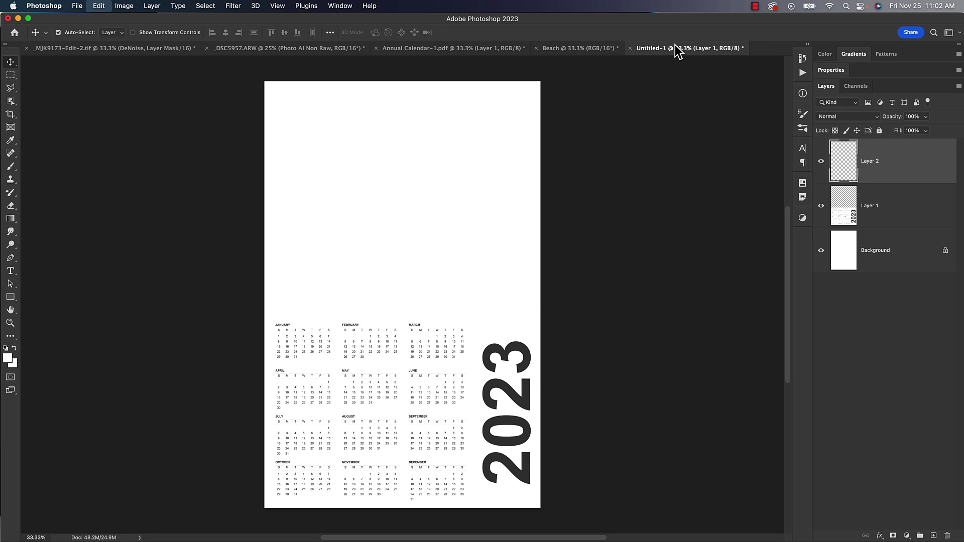
click(585, 48)
click(97, 6)
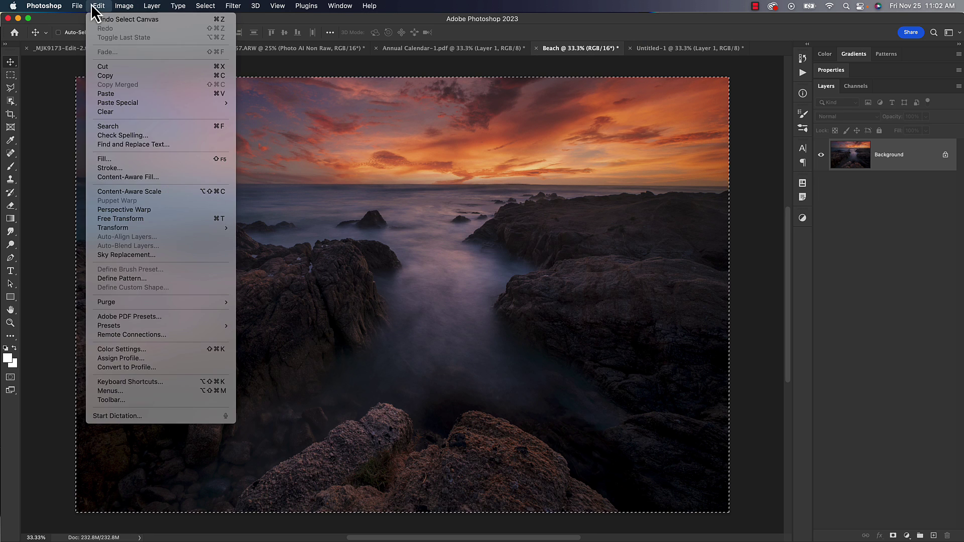
click(111, 77)
click(676, 50)
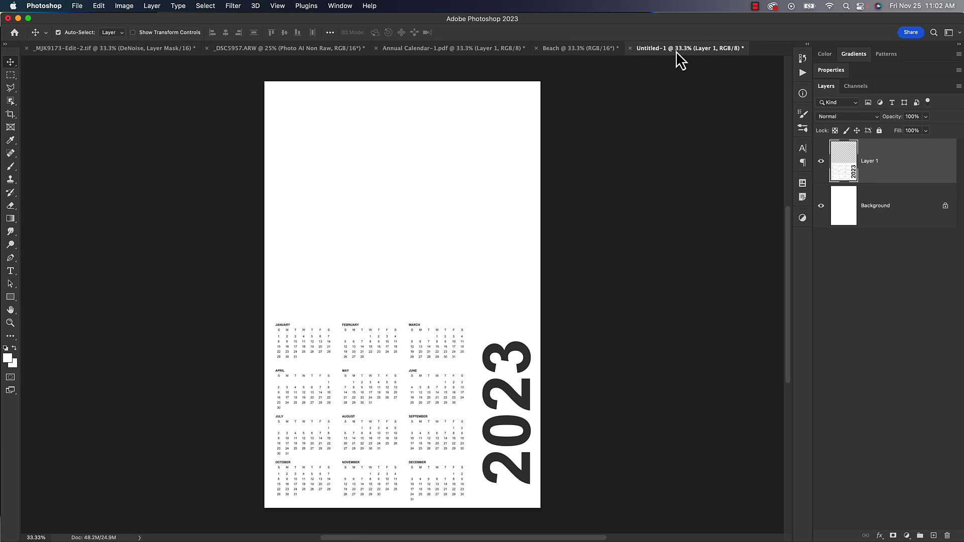
key(super+v)
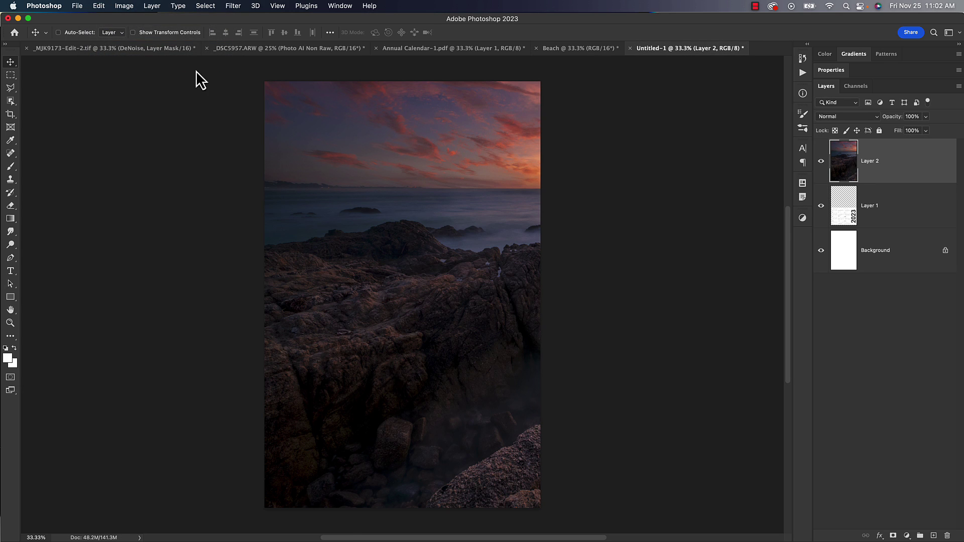
Free Transform the seascape smaller and fit it across the page top above the calendar.
click(97, 6)
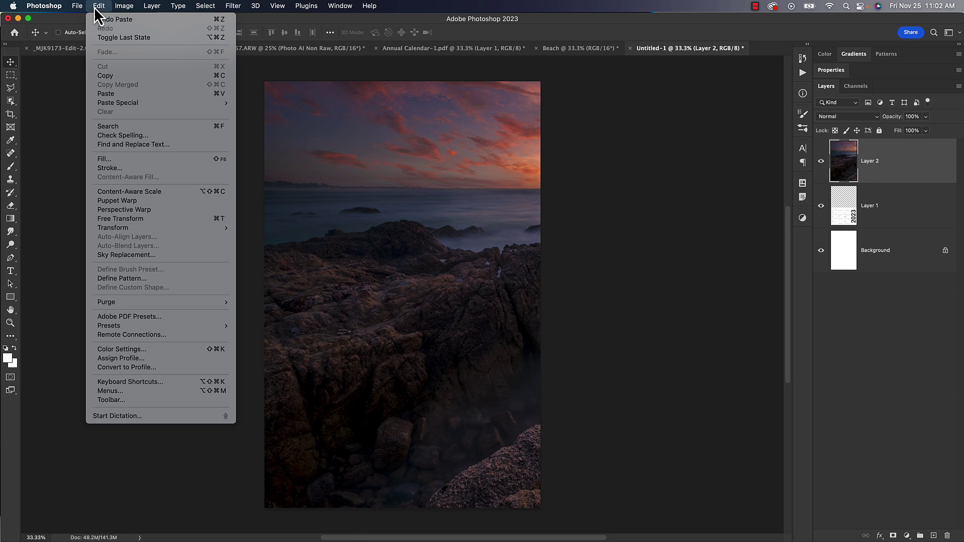
click(125, 219)
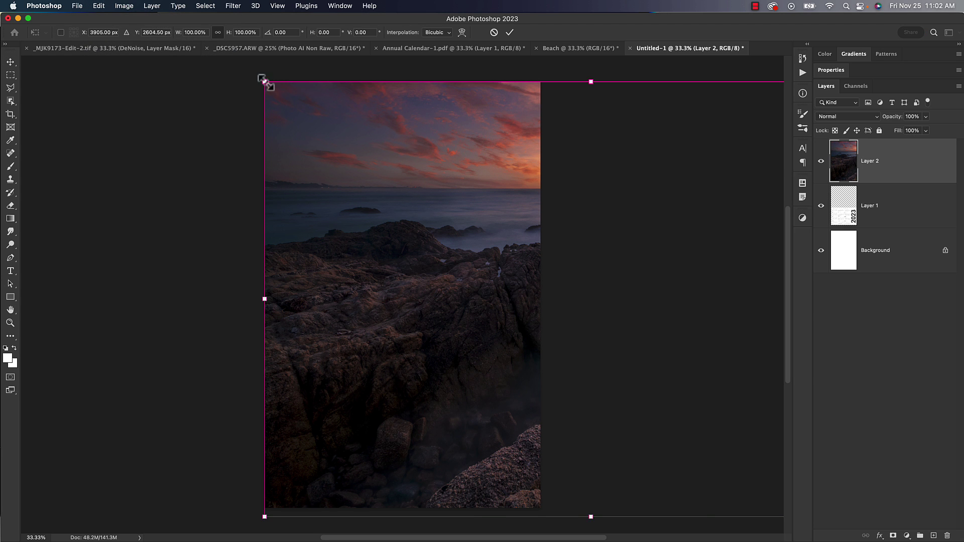
drag(262, 77, 628, 322)
drag(713, 401, 492, 253)
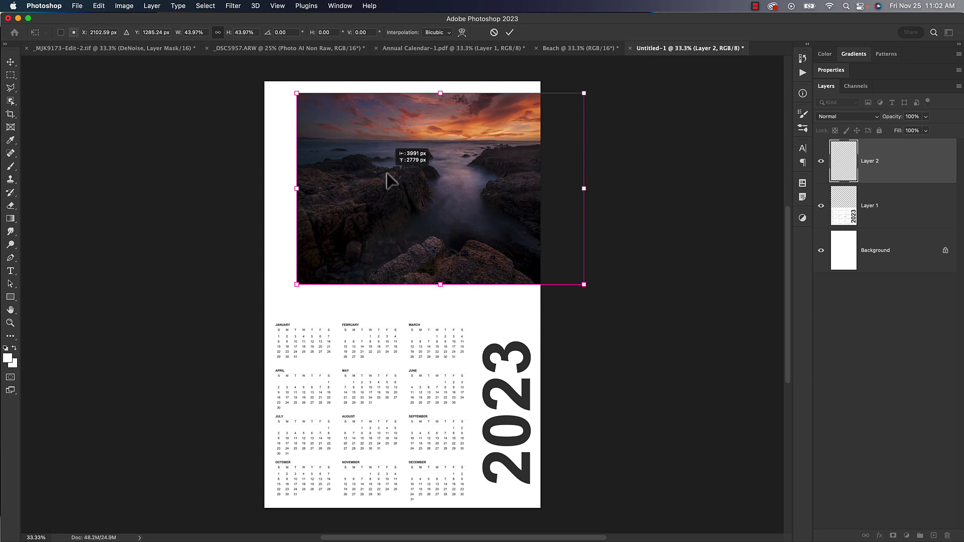
drag(389, 180, 354, 165)
mouse_move(549, 271)
mouse_down()
mouse_move(613, 321)
mouse_move(504, 270)
mouse_up()
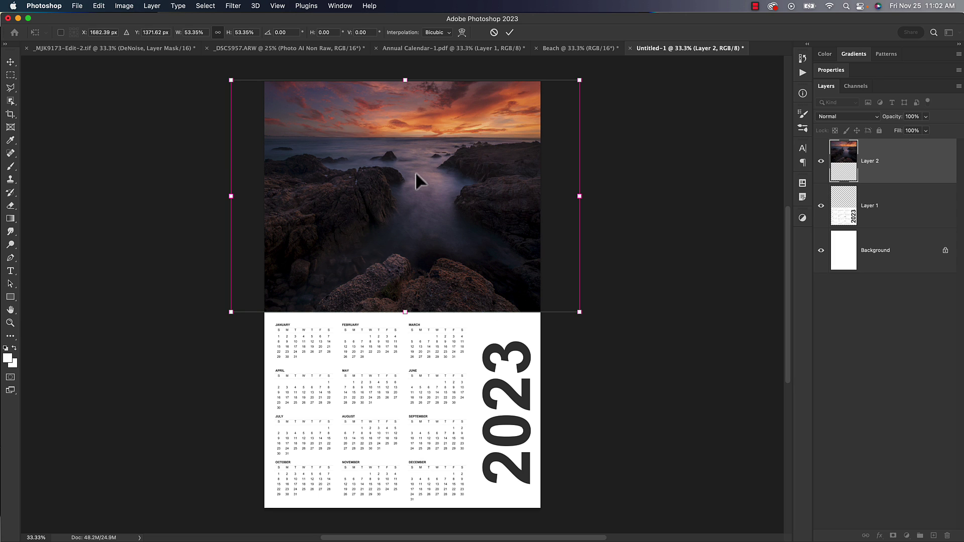
click(510, 32)
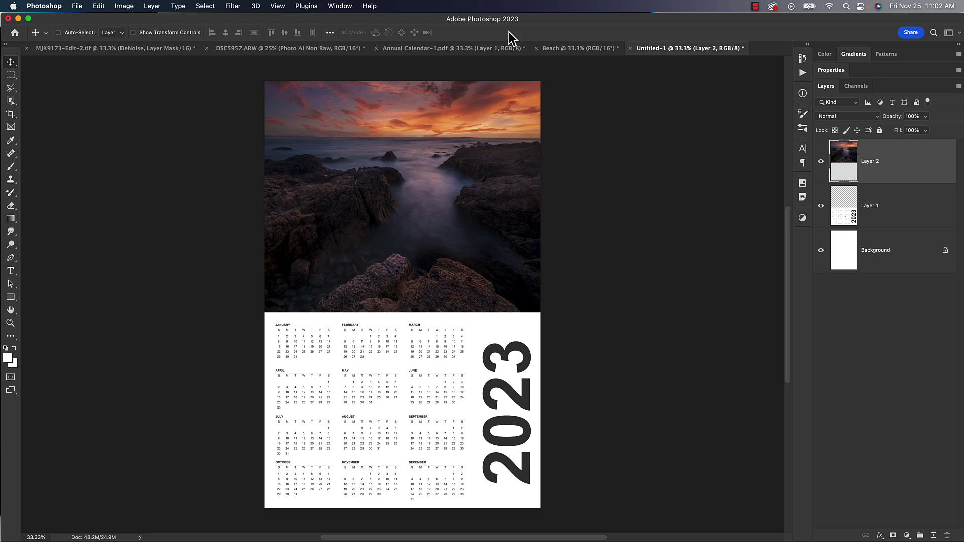